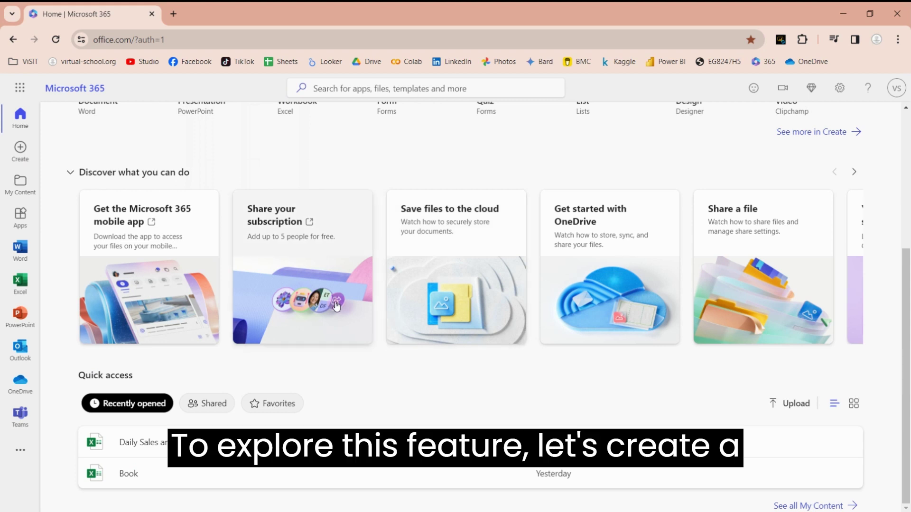
Open the Daily Sales and Profit workbook and review its Date, Name, Sales and Profit columns A:D
{"action": "left_click", "coordinate": [144, 442]}
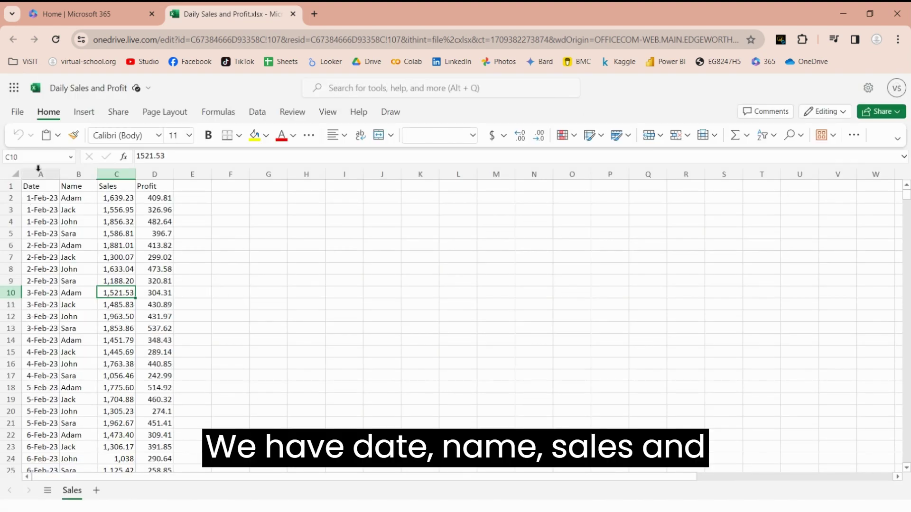
{"action": "left_click_drag", "start_coordinate": [38, 171], "coordinate": [152, 174]}
{"action": "left_click", "coordinate": [144, 232]}
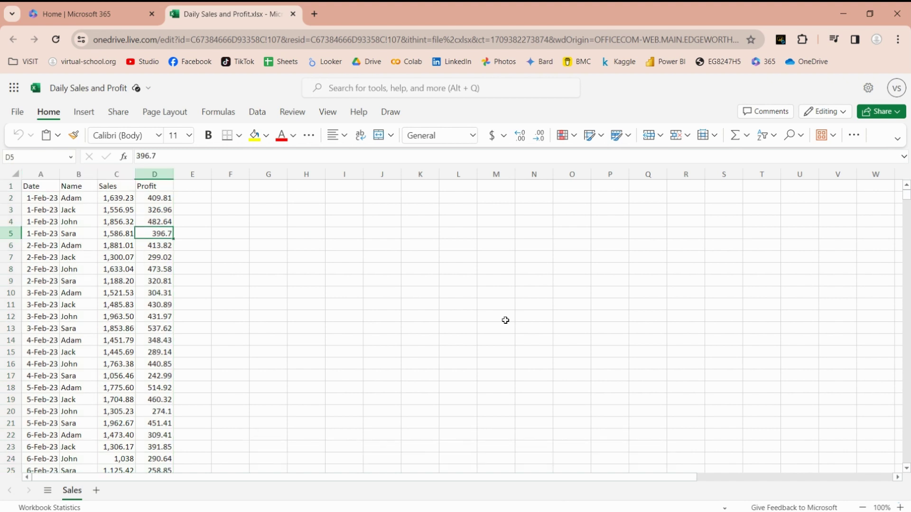
Add a new blank sheet and rename it Photos
{"action": "left_click", "coordinate": [97, 491]}
{"action": "double_click", "coordinate": [95, 492]}
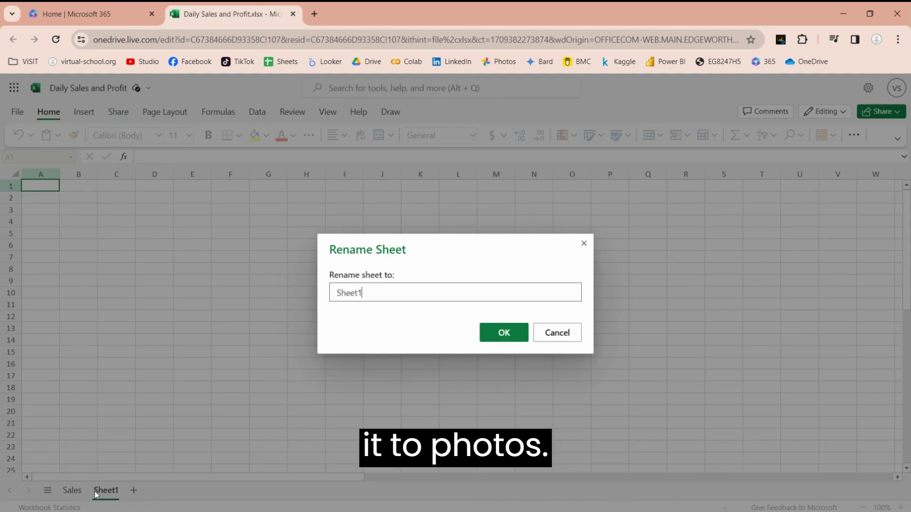
{"action": "key", "text": "ctrl+a"}
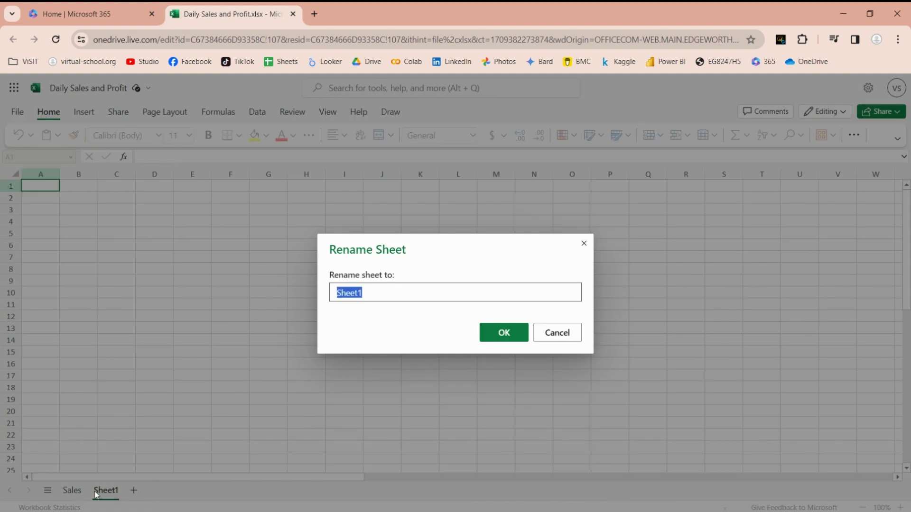
{"action": "type", "text": "Photos"}
{"action": "left_click", "coordinate": [503, 334]}
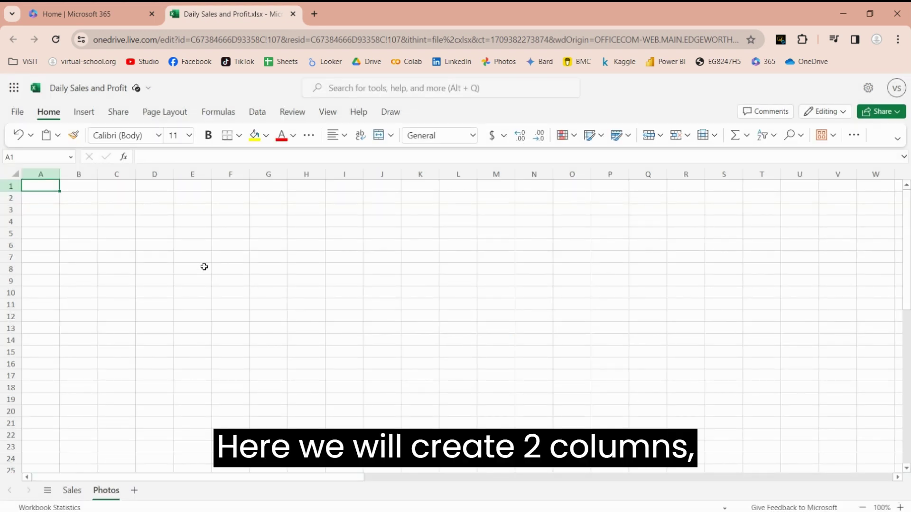
Enter the headers Name in A1 and Photo in B1
{"action": "type", "text": "Name"}
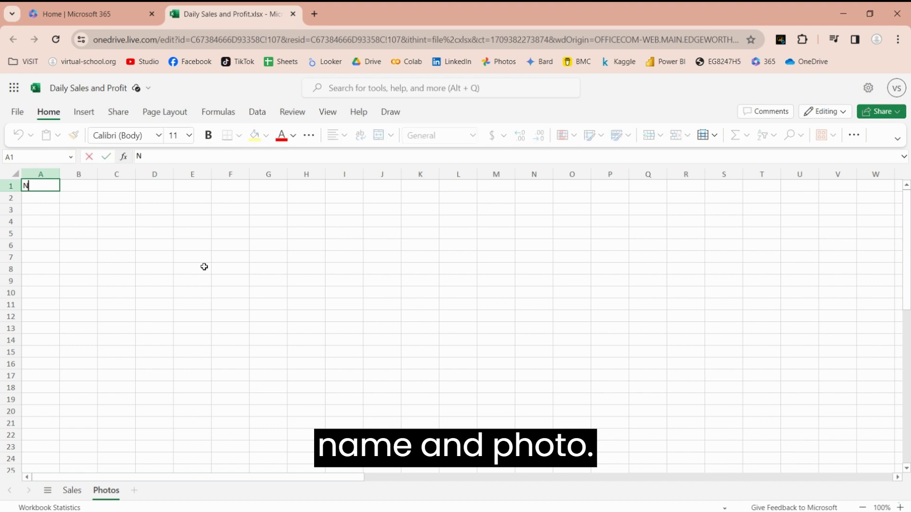
{"action": "key", "text": "Tab"}
{"action": "type", "text": "P"}
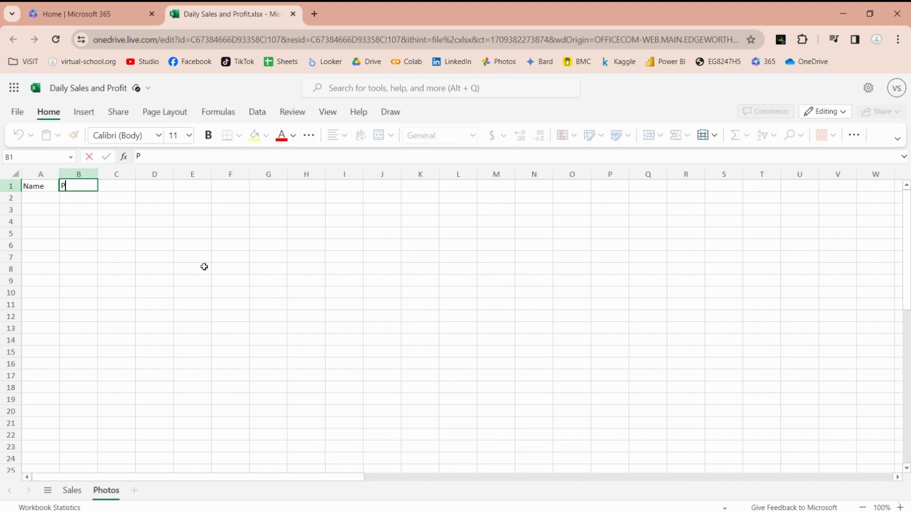
{"action": "type", "text": "hoto"}
{"action": "key", "text": "Return"}
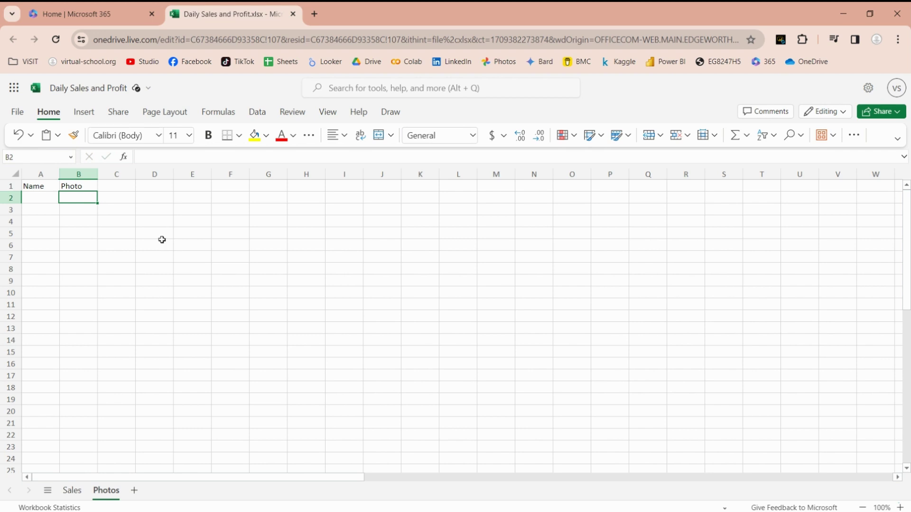
Copy the four salesperson names from Sales B2:B5 into Photos A2:A5 as values only
{"action": "left_click", "coordinate": [72, 490]}
{"action": "left_click_drag", "start_coordinate": [74, 198], "coordinate": [76, 233]}
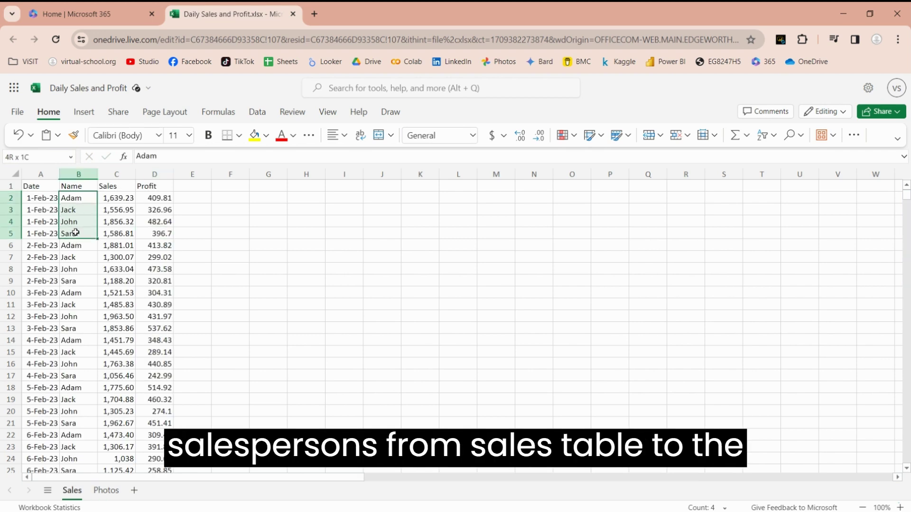
{"action": "key", "text": "ctrl+c"}
{"action": "left_click", "coordinate": [105, 490]}
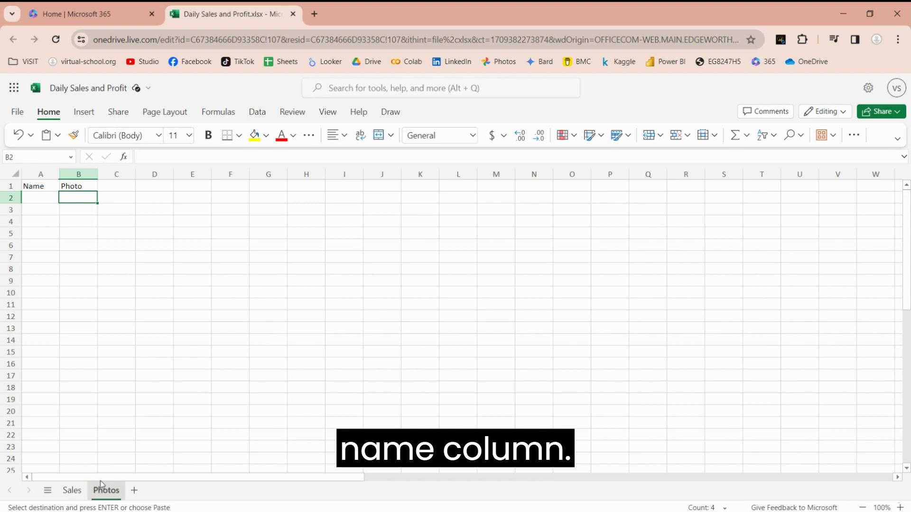
{"action": "right_click", "coordinate": [31, 195]}
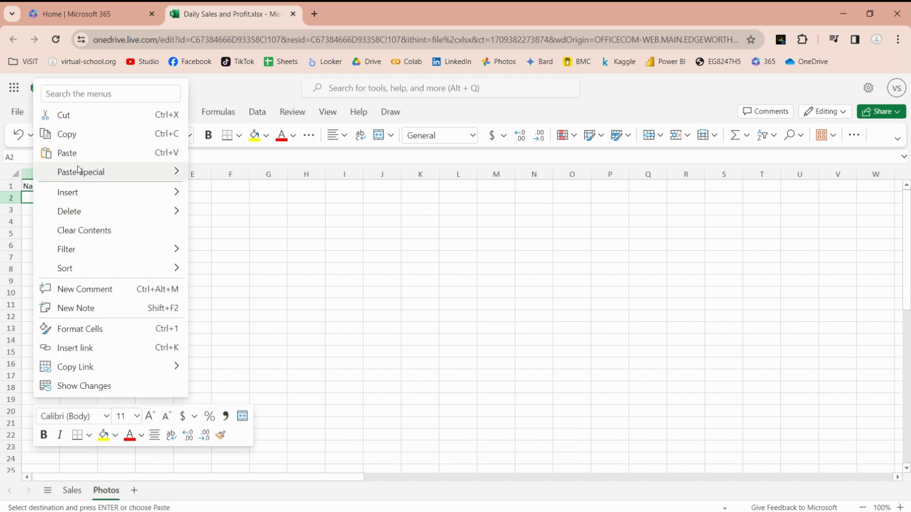
{"action": "mouse_move", "coordinate": [81, 172]}
{"action": "left_click", "coordinate": [221, 175]}
{"action": "left_click", "coordinate": [85, 201]}
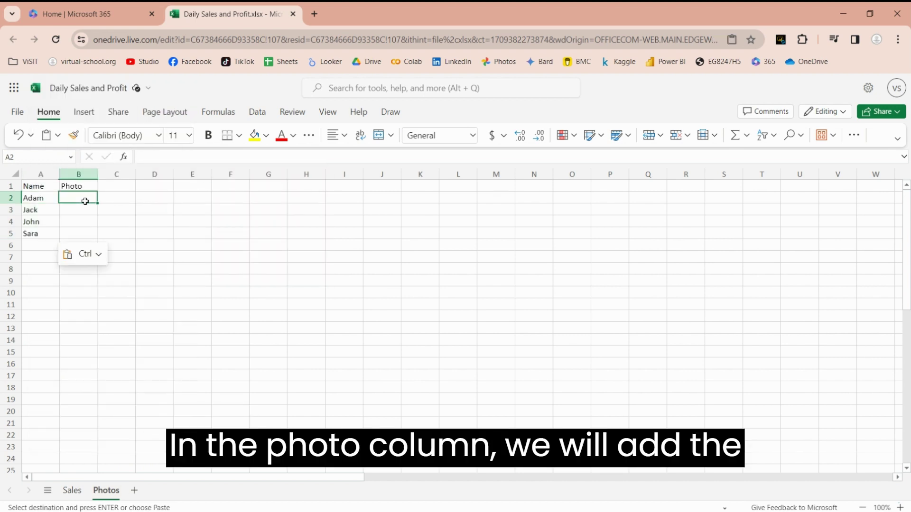
Place the first two portraits from this device inside cells B2 and B3
{"action": "left_click", "coordinate": [84, 112]}
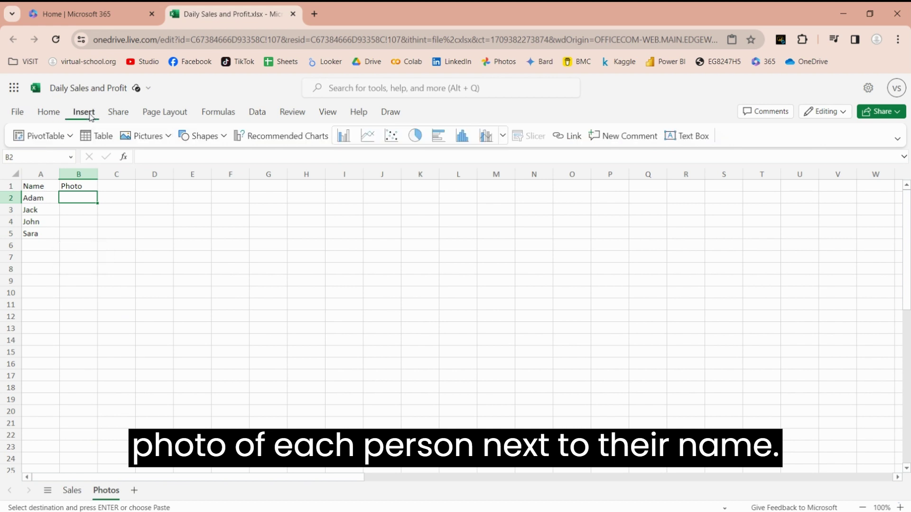
{"action": "left_click", "coordinate": [145, 136]}
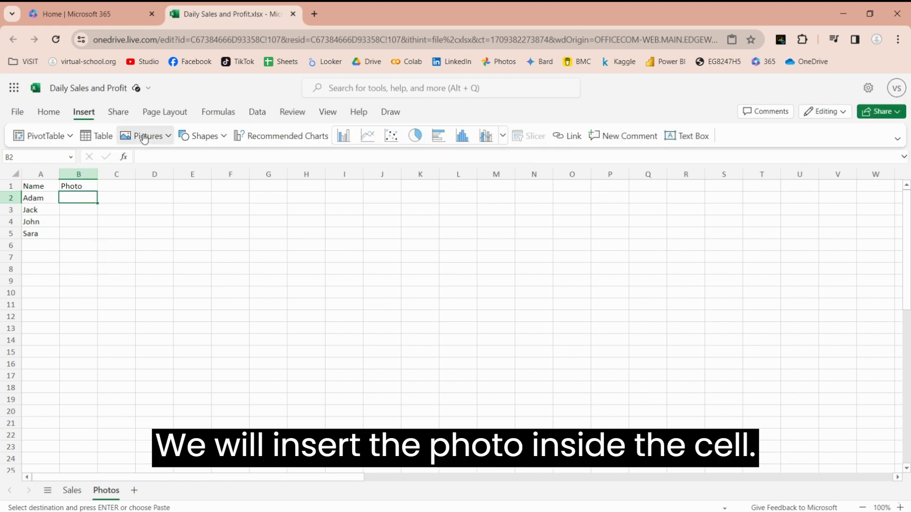
{"action": "mouse_move", "coordinate": [151, 159]}
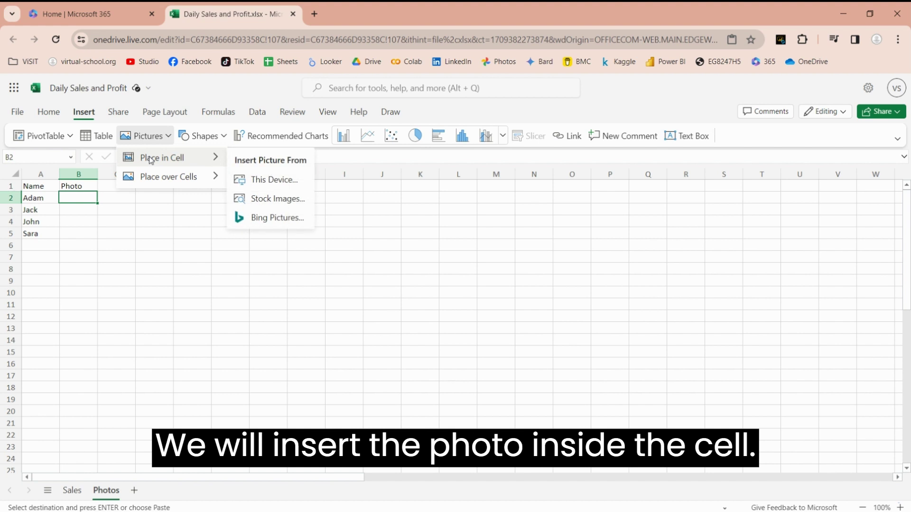
{"action": "left_click", "coordinate": [258, 180]}
{"action": "left_click", "coordinate": [404, 229]}
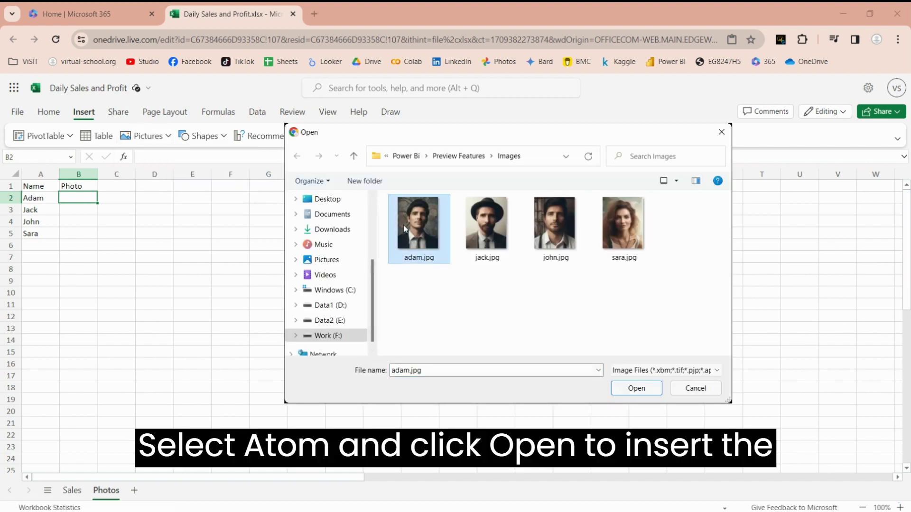
{"action": "left_click", "coordinate": [636, 388]}
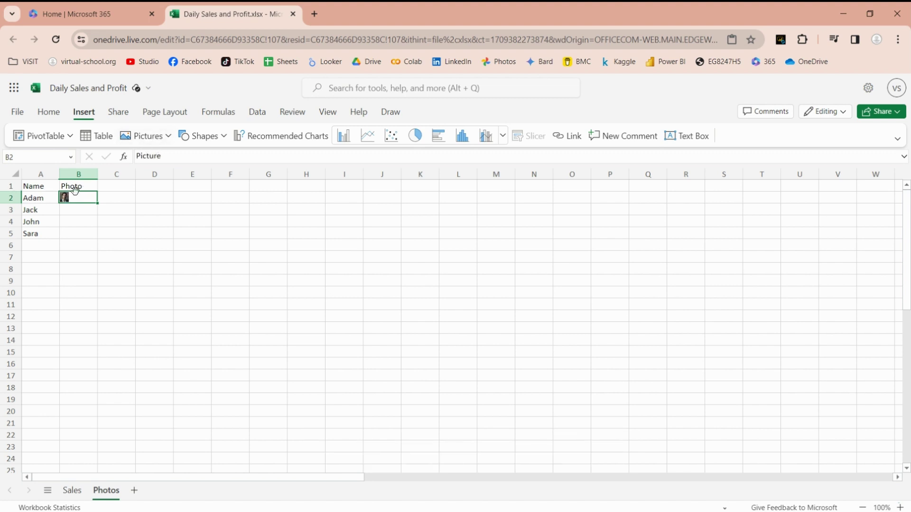
{"action": "left_click", "coordinate": [76, 210]}
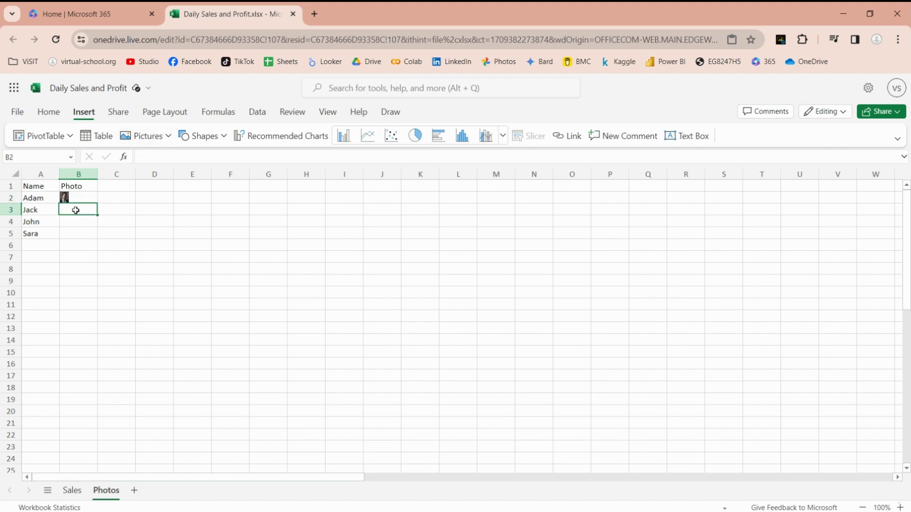
{"action": "left_click", "coordinate": [137, 140]}
{"action": "mouse_move", "coordinate": [161, 158]}
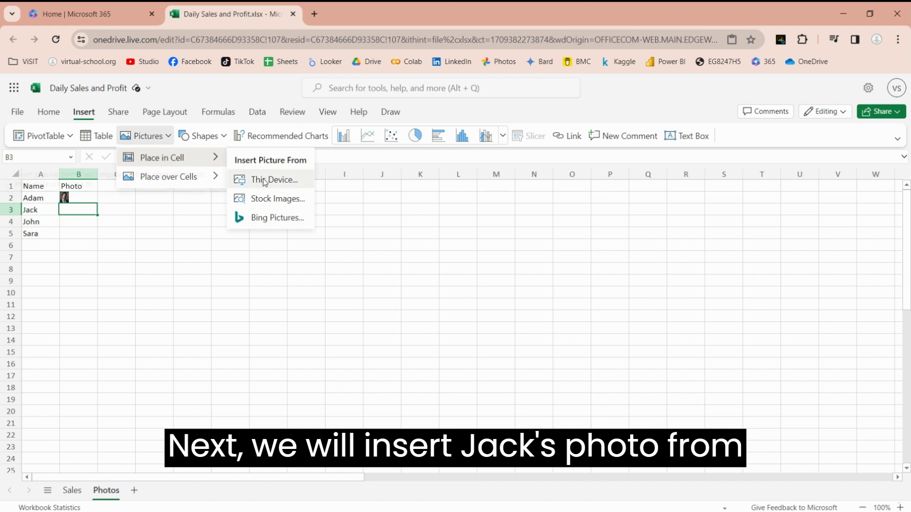
{"action": "left_click", "coordinate": [264, 180]}
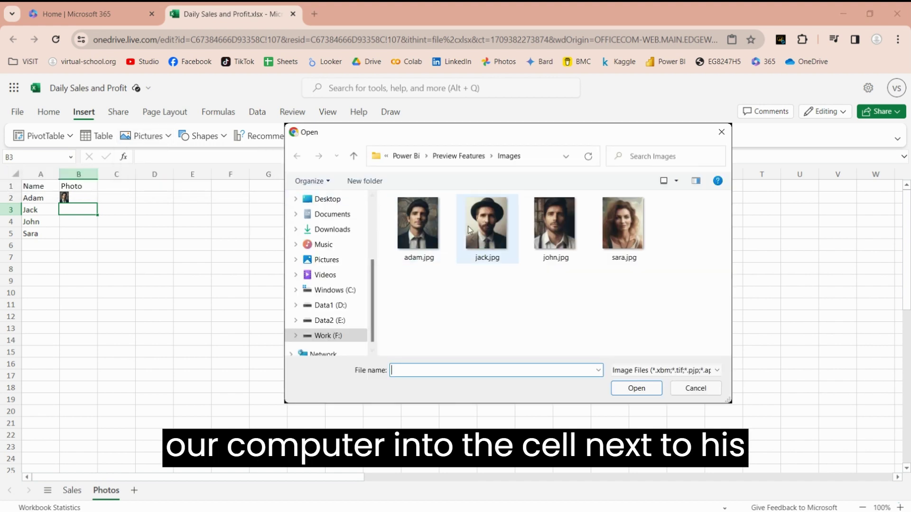
{"action": "left_click", "coordinate": [486, 224]}
{"action": "left_click", "coordinate": [636, 388]}
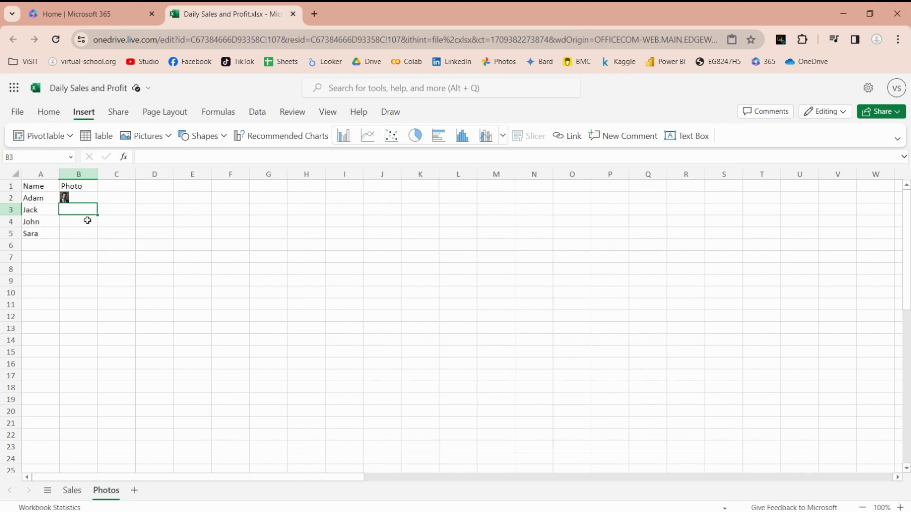
Place john.jpg inside B4 and sara.jpg inside B5
{"action": "left_click", "coordinate": [88, 221]}
{"action": "left_click", "coordinate": [147, 137]}
{"action": "mouse_move", "coordinate": [186, 160]}
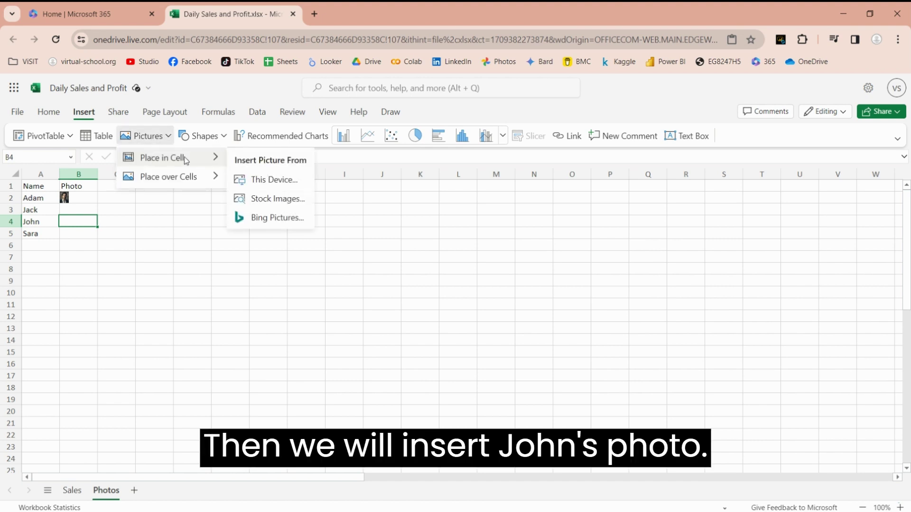
{"action": "left_click", "coordinate": [266, 180]}
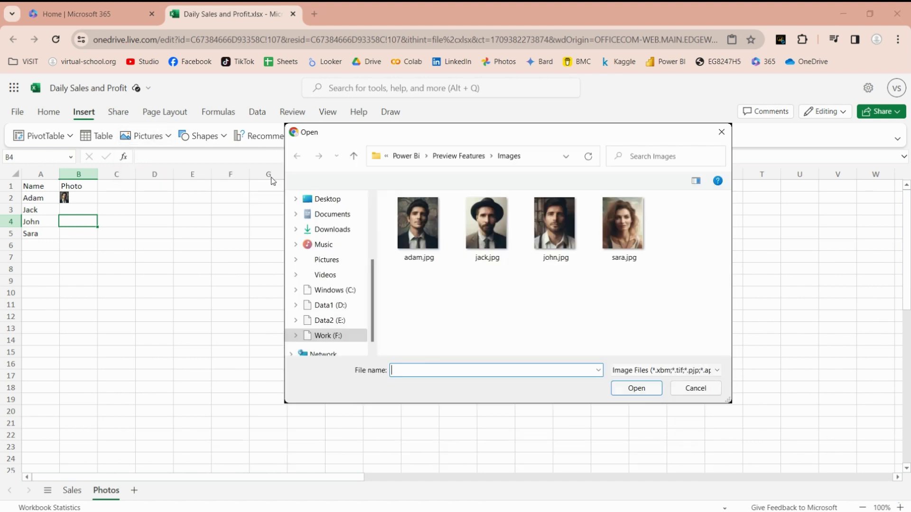
{"action": "left_click", "coordinate": [538, 237]}
{"action": "left_click", "coordinate": [646, 389]}
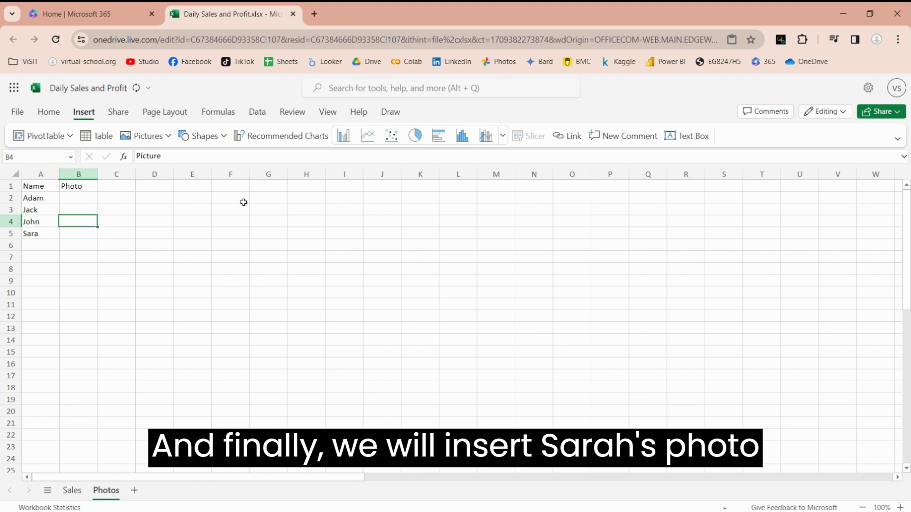
{"action": "left_click", "coordinate": [67, 234]}
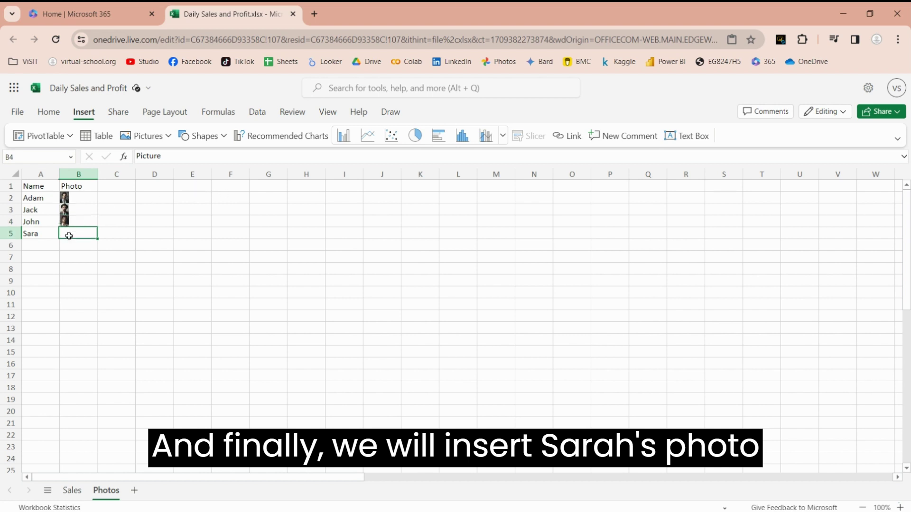
{"action": "left_click", "coordinate": [155, 137]}
{"action": "mouse_move", "coordinate": [157, 157]}
{"action": "left_click", "coordinate": [266, 180]}
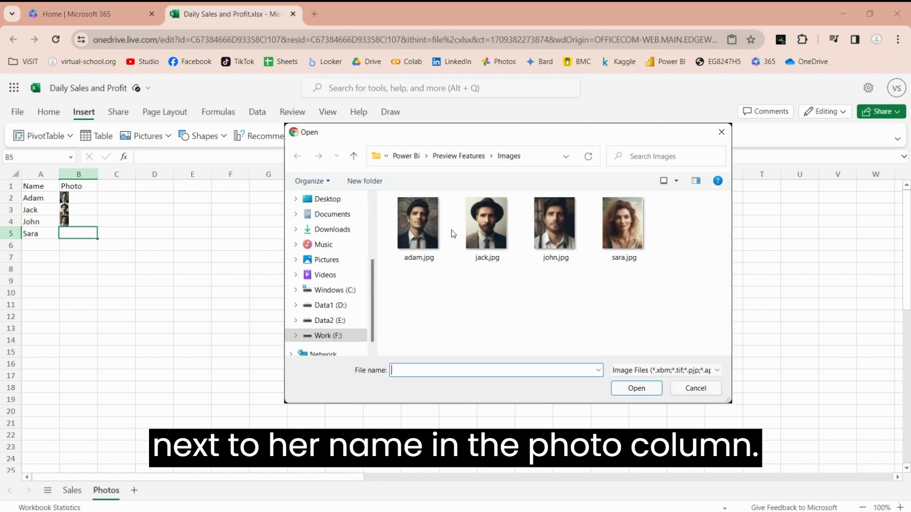
{"action": "left_click", "coordinate": [623, 227]}
{"action": "left_click", "coordinate": [633, 389]}
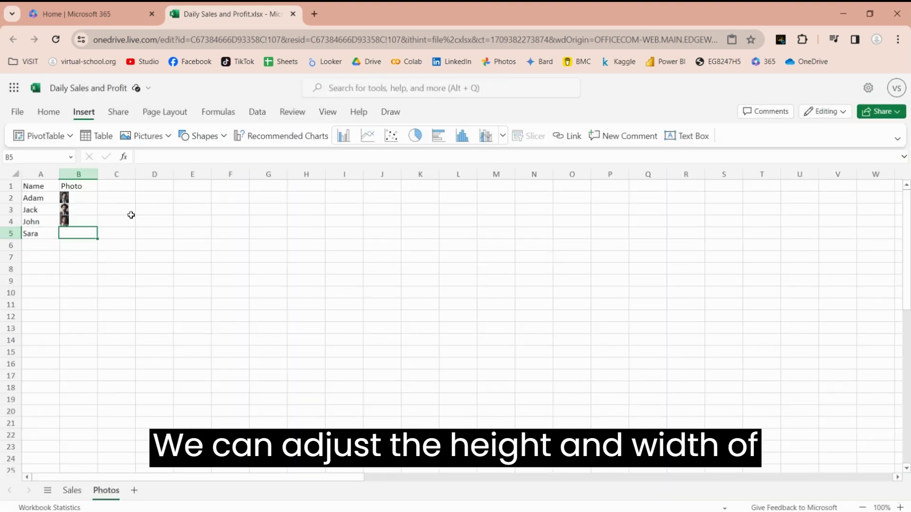
Set rows 2–5 to a height of 100 pixels
{"action": "left_click", "coordinate": [102, 211]}
{"action": "left_click", "coordinate": [31, 233]}
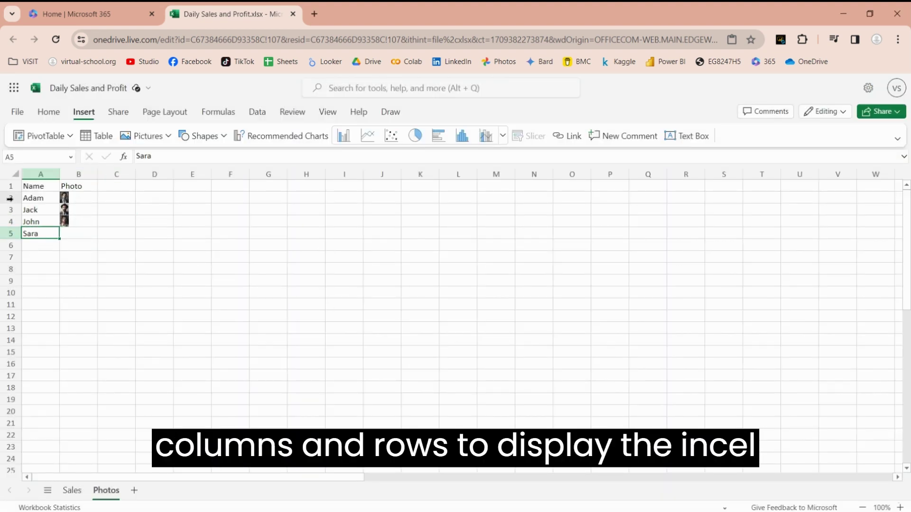
{"action": "left_click_drag", "start_coordinate": [11, 198], "coordinate": [11, 233]}
{"action": "right_click", "coordinate": [10, 234]}
{"action": "mouse_move", "coordinate": [52, 343]}
{"action": "left_click", "coordinate": [56, 270]}
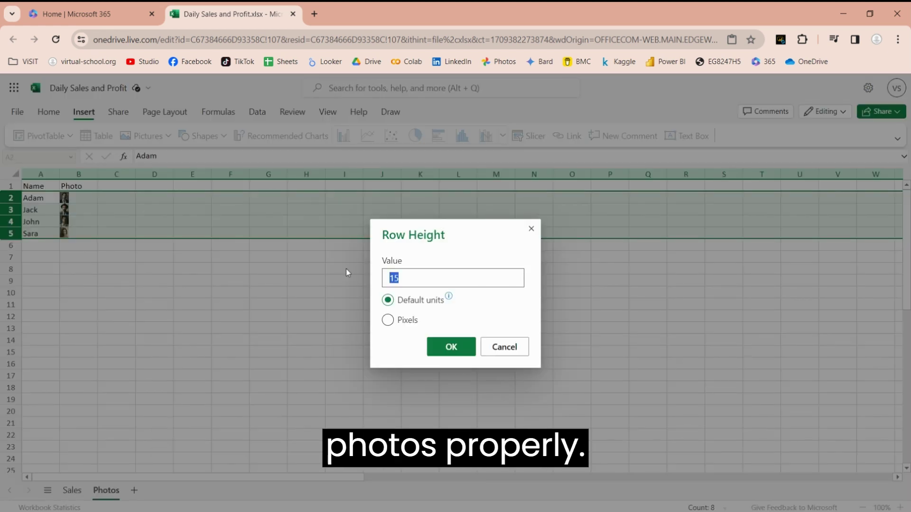
{"action": "type", "text": "100"}
{"action": "left_click", "coordinate": [407, 320]}
{"action": "left_click", "coordinate": [451, 347]}
Widen column B so the four portraits display clearly
{"action": "left_click", "coordinate": [133, 291]}
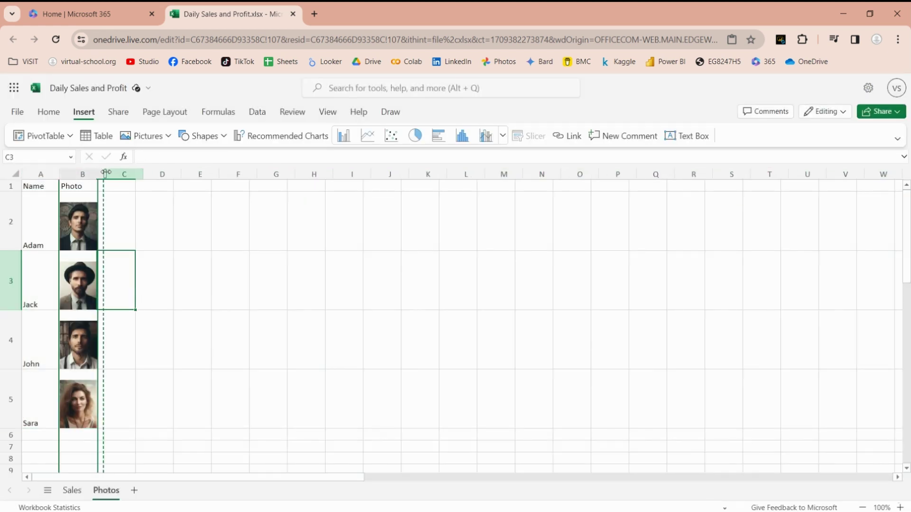
{"action": "key", "text": "Up"}
{"action": "left_click_drag", "start_coordinate": [114, 174], "coordinate": [107, 174]}
{"action": "left_click", "coordinate": [133, 309]}
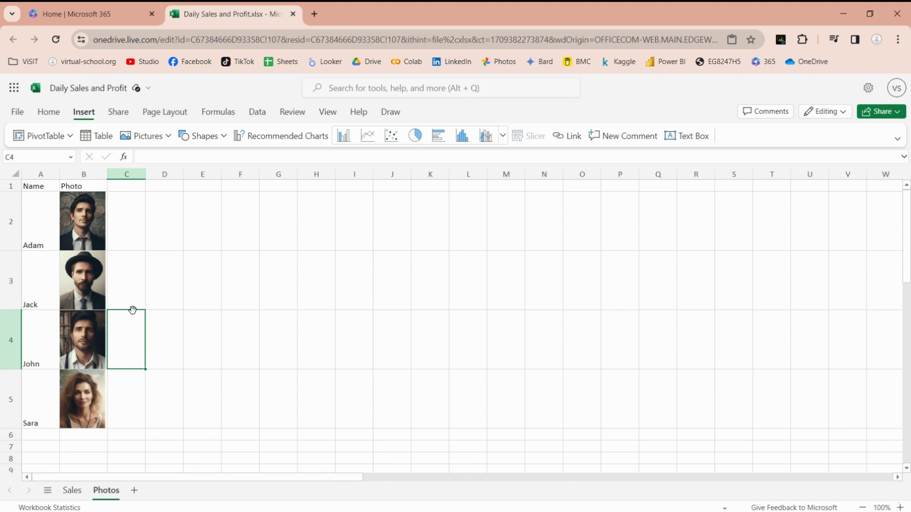
{"action": "key", "text": "Down"}
{"action": "key", "text": "Left"}
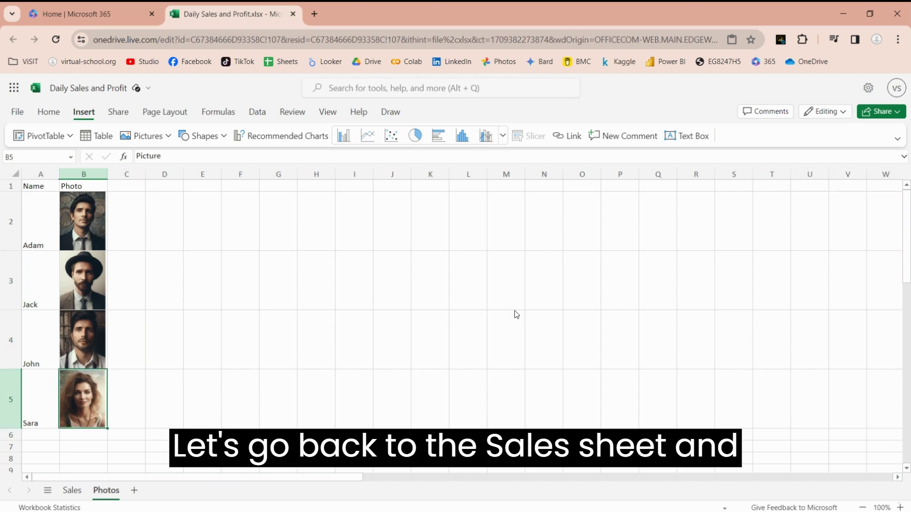
Add the heading Photo in cell E1 of the Sales sheet
{"action": "left_click", "coordinate": [72, 491]}
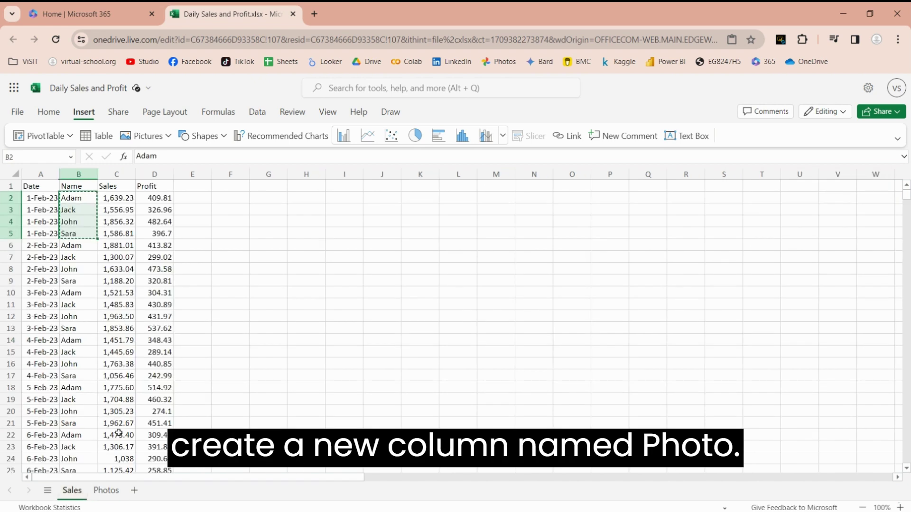
{"action": "left_click", "coordinate": [193, 185]}
{"action": "type", "text": "Ph"}
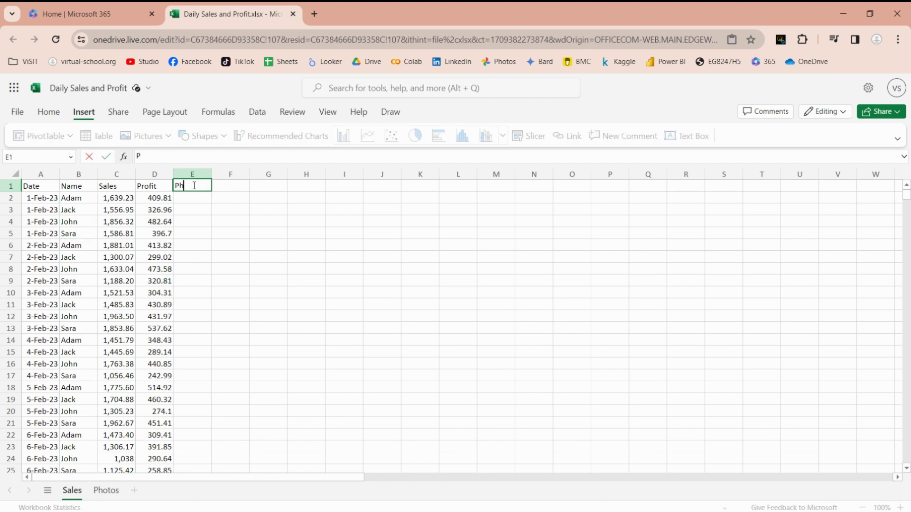
{"action": "type", "text": "oto"}
{"action": "key", "text": "Return"}
Enter =VLOOKUP(B2,Photos!A:B,2,FALSE) in E2 to look up the portrait
{"action": "type", "text": "=v"}
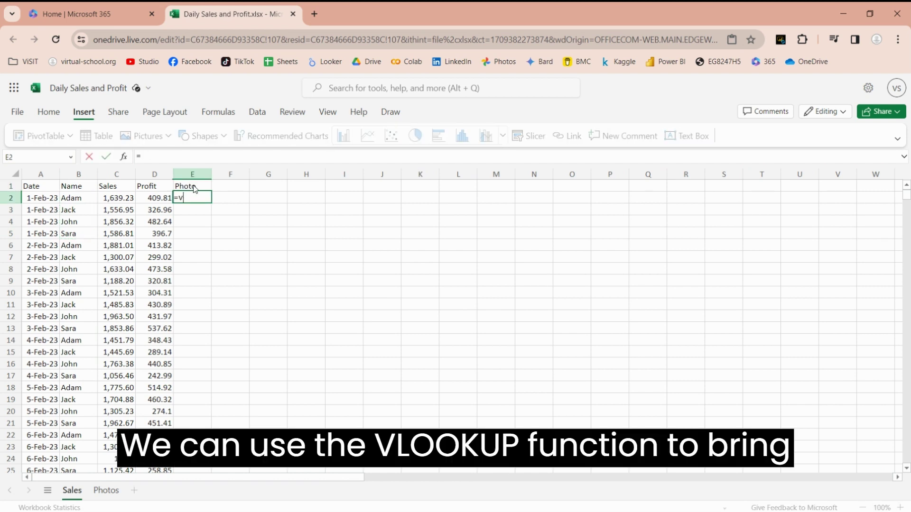
{"action": "type", "text": "looku"}
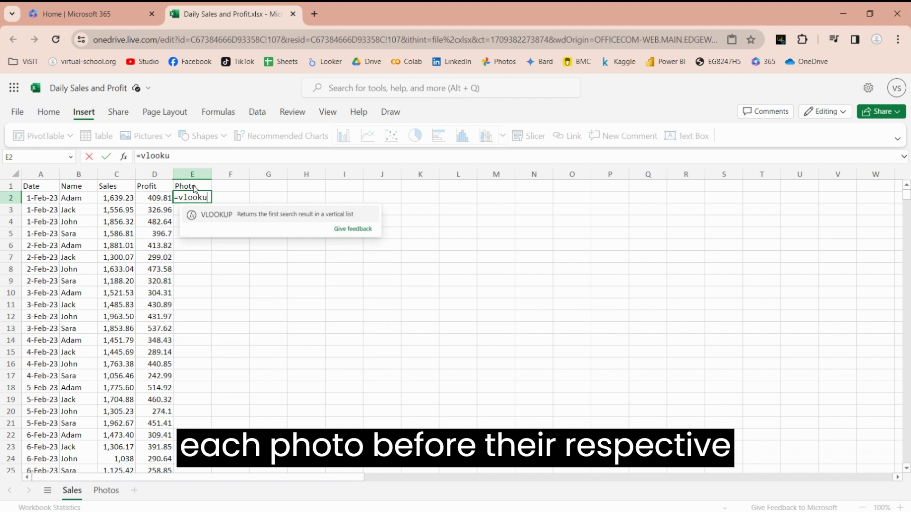
{"action": "type", "text": "p("}
{"action": "key", "text": "Left"}
{"action": "key", "text": "Left"}
{"action": "key", "text": "Left"}
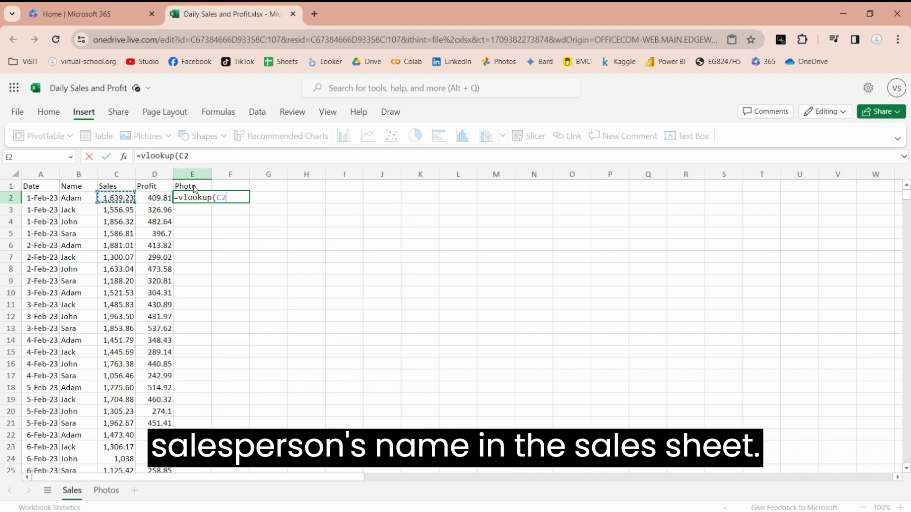
{"action": "type", "text": ","}
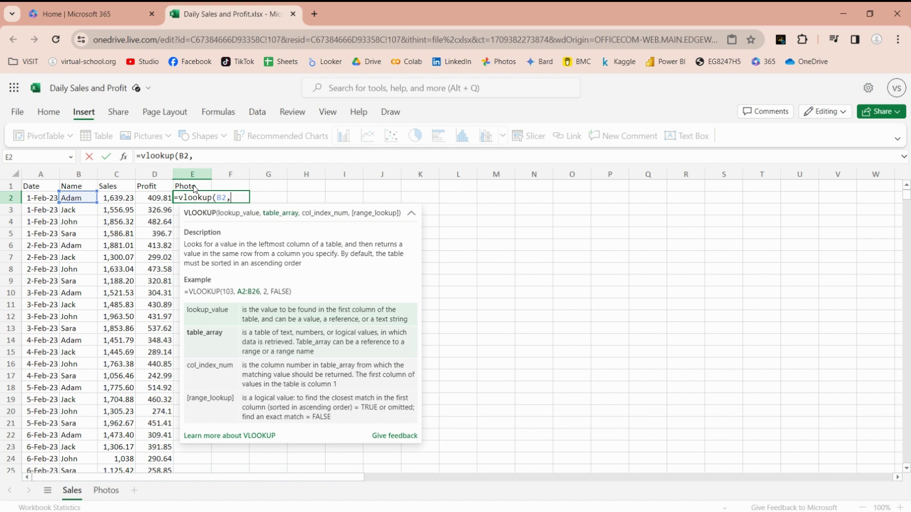
{"action": "left_click", "coordinate": [106, 491]}
{"action": "left_click_drag", "start_coordinate": [41, 172], "coordinate": [78, 170]}
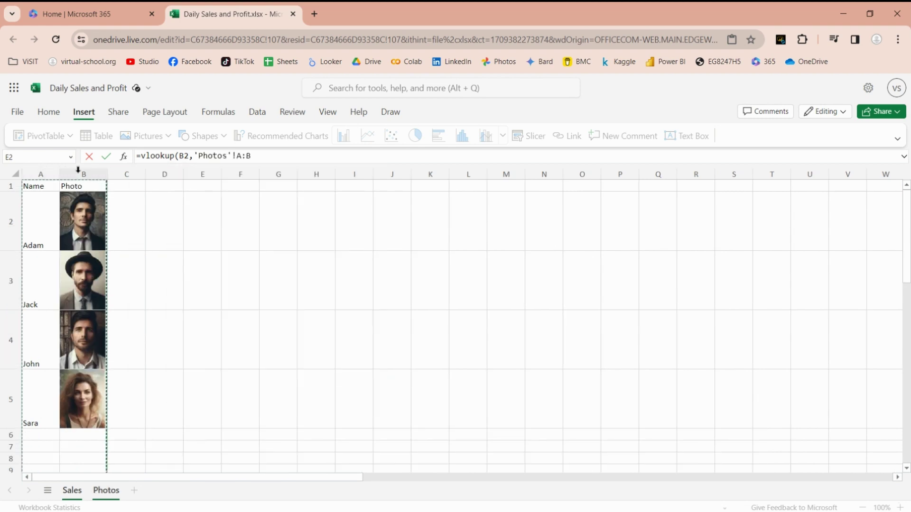
{"action": "type", "text": ","}
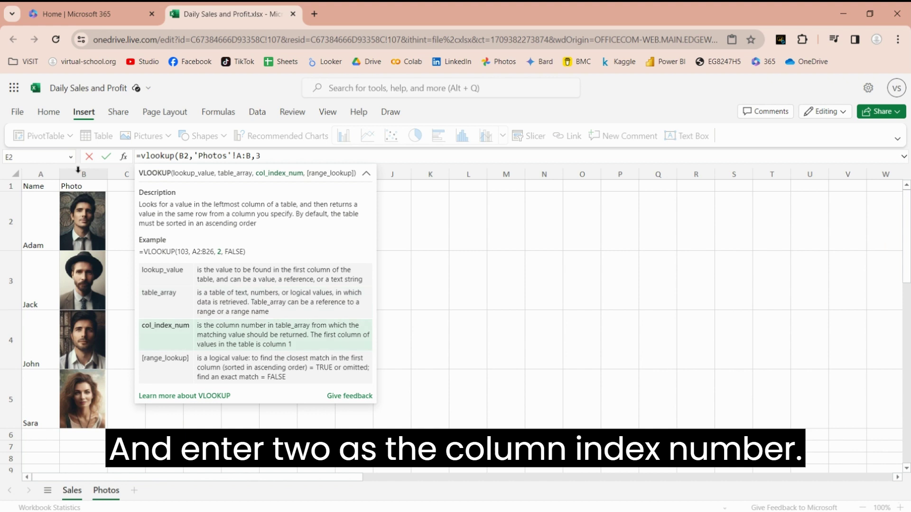
{"action": "type", "text": "2,f"}
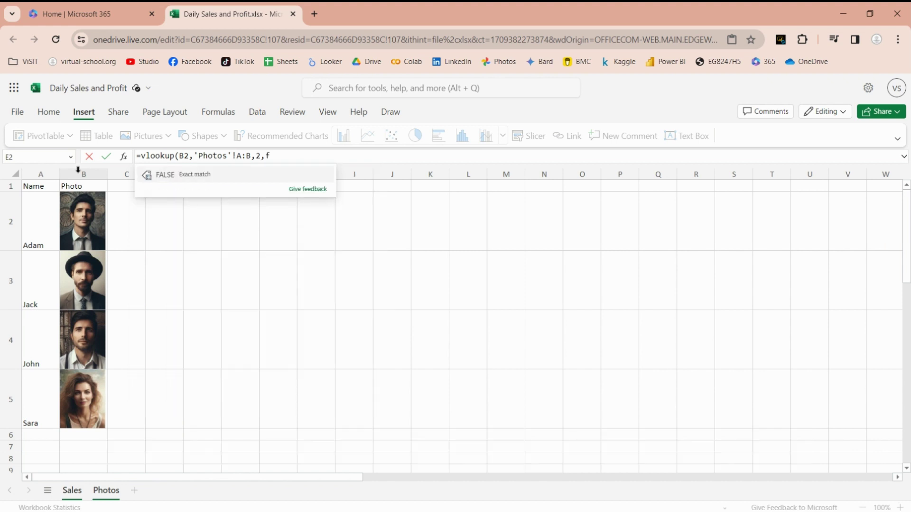
{"action": "type", "text": "alse)"}
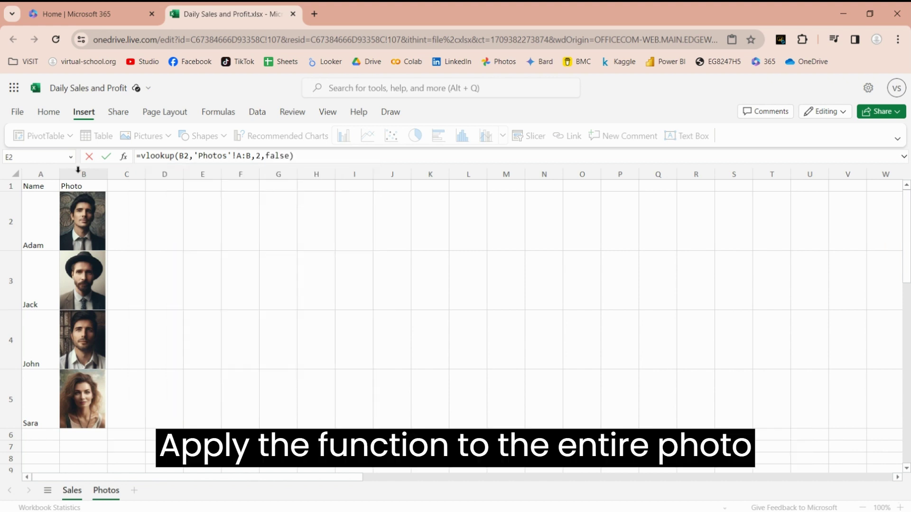
{"action": "key", "text": "Return"}
Fill the E2 lookup formula down the whole Photo column and check a lower row
{"action": "left_click", "coordinate": [186, 197]}
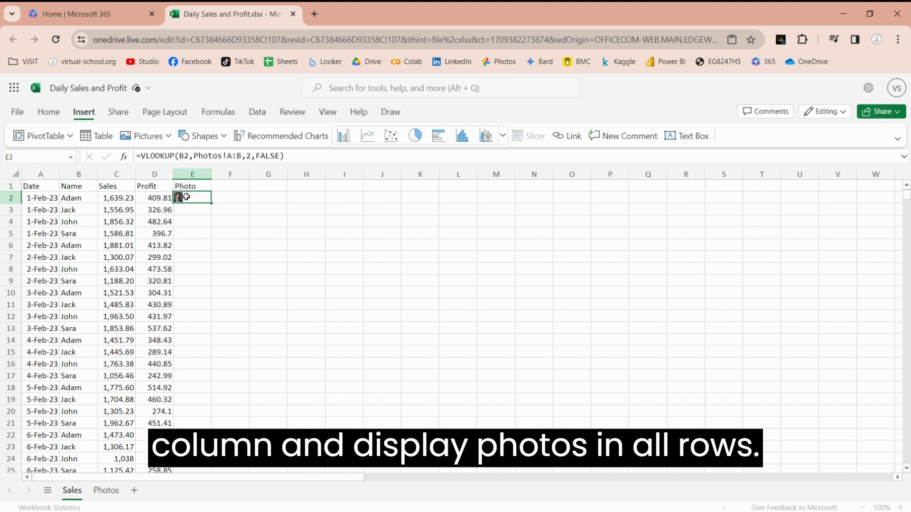
{"action": "double_click", "coordinate": [211, 202]}
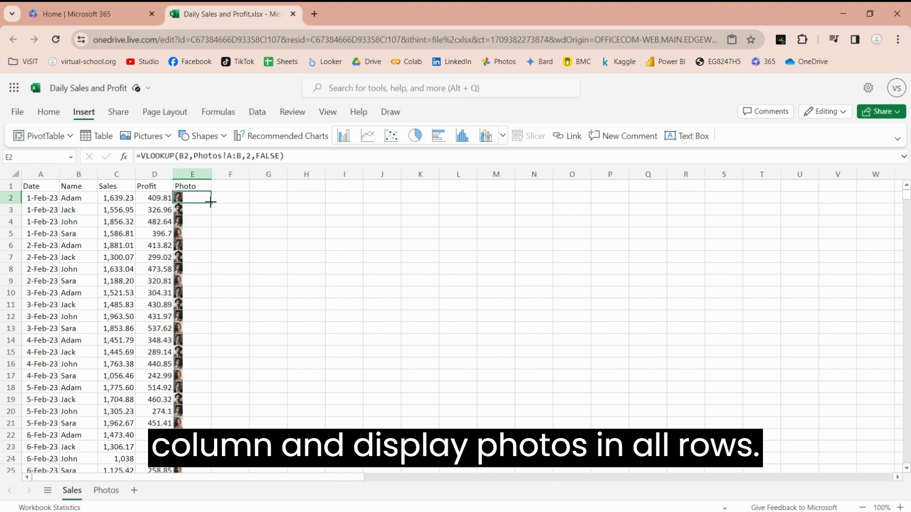
{"action": "left_click", "coordinate": [189, 260]}
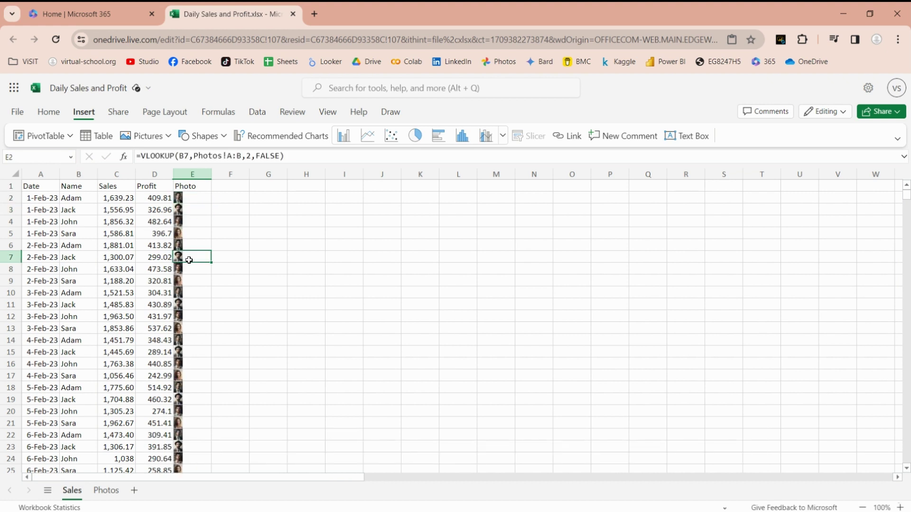
{"action": "left_click", "coordinate": [182, 308]}
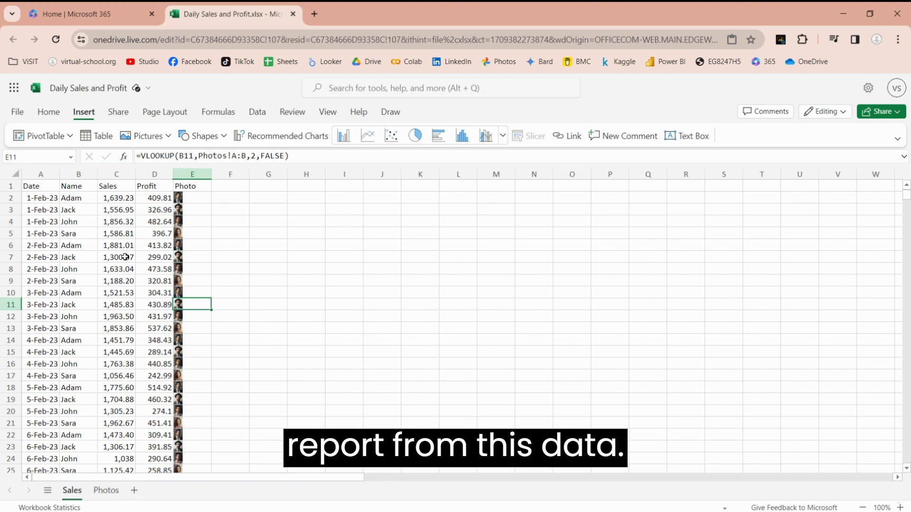
Create a PivotTable from Sales columns A to E on a new sheet
{"action": "left_click_drag", "start_coordinate": [186, 170], "coordinate": [43, 171]}
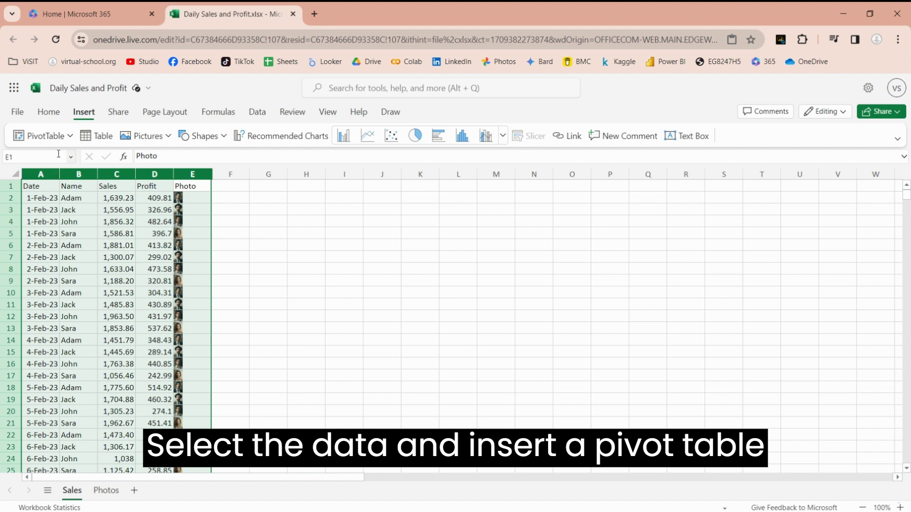
{"action": "left_click", "coordinate": [70, 138]}
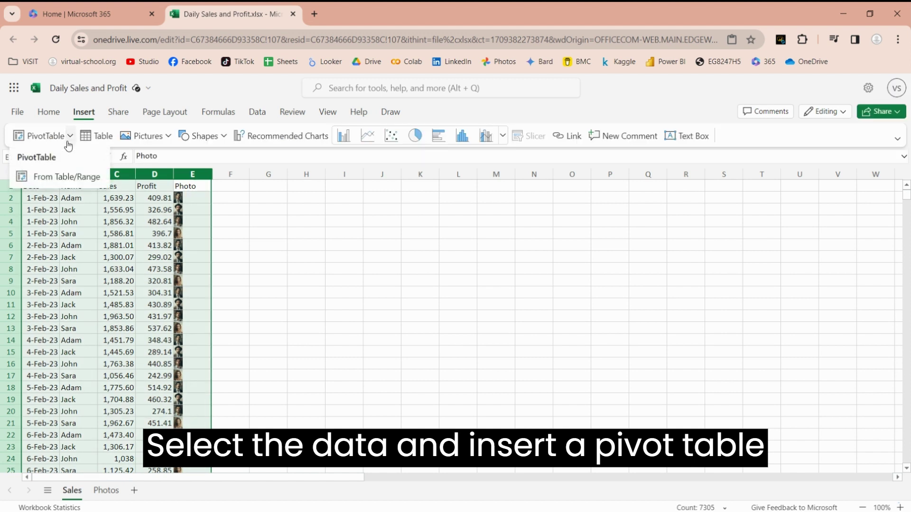
{"action": "left_click", "coordinate": [64, 177]}
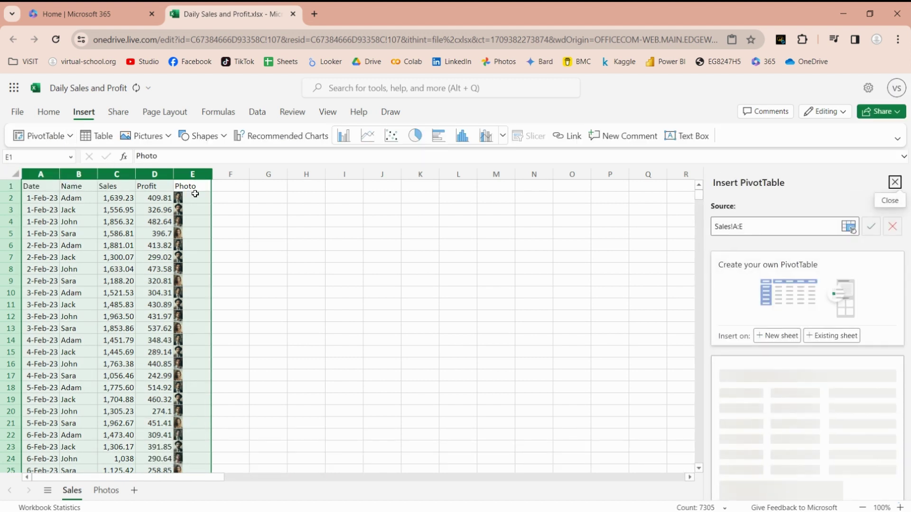
{"action": "left_click", "coordinate": [783, 336]}
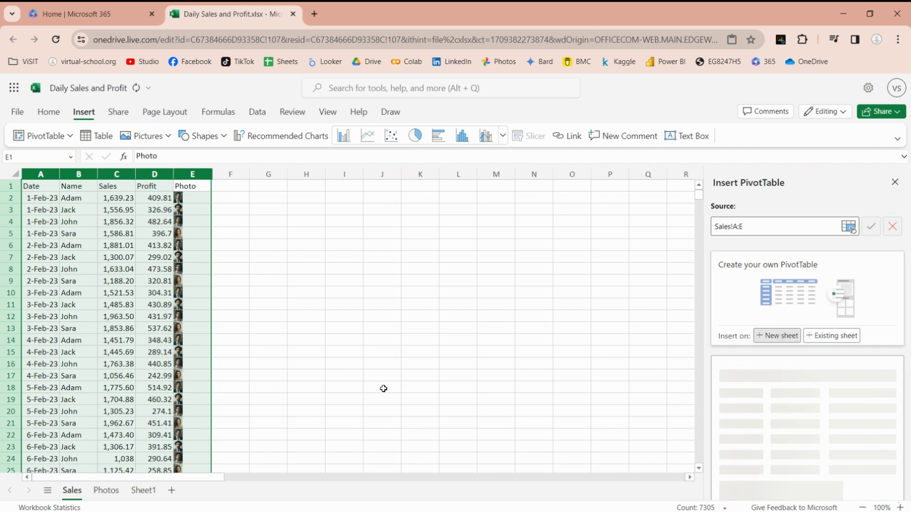
Rename the new pivot sheet to Report
{"action": "double_click", "coordinate": [144, 490]}
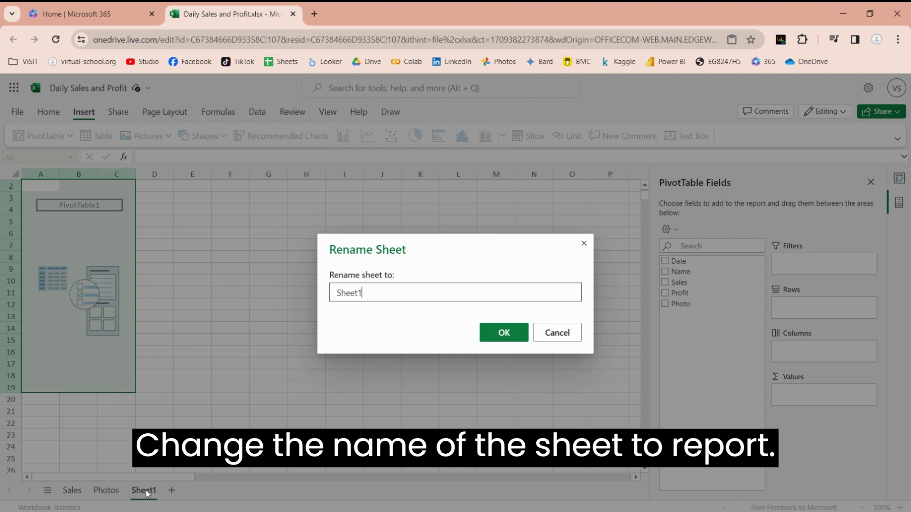
{"action": "double_click", "coordinate": [380, 292]}
{"action": "type", "text": "R"}
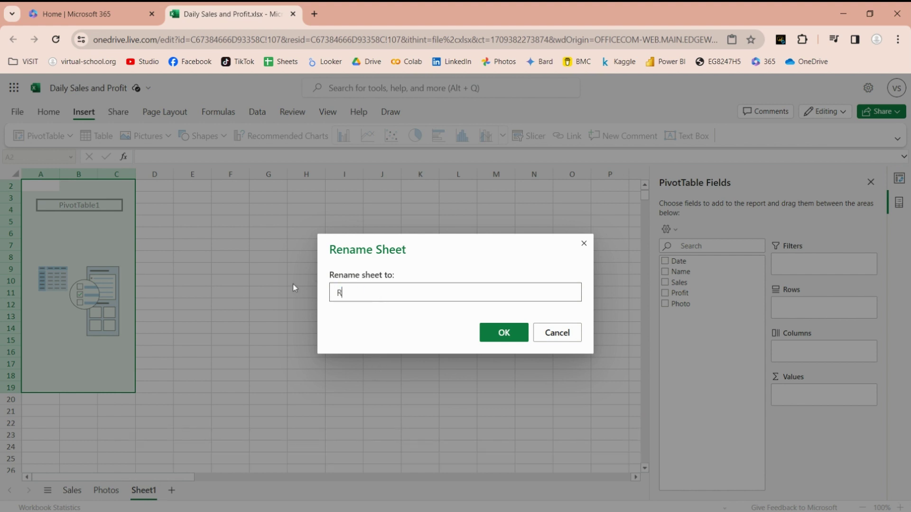
{"action": "type", "text": "eport"}
{"action": "left_click", "coordinate": [493, 333]}
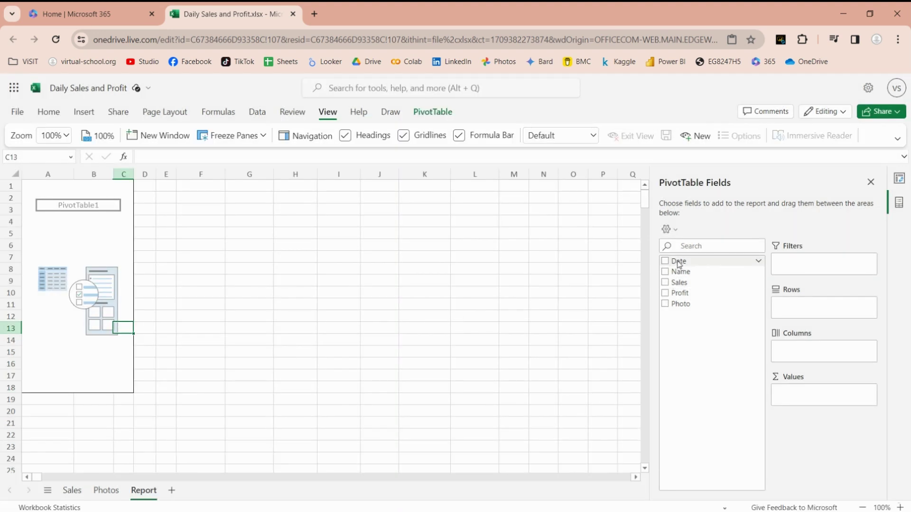
Put Date in Rows, Name in Columns, Sales in Values, and rename 'Sum of Sales' to Sales
{"action": "left_click_drag", "start_coordinate": [679, 262], "coordinate": [800, 308]}
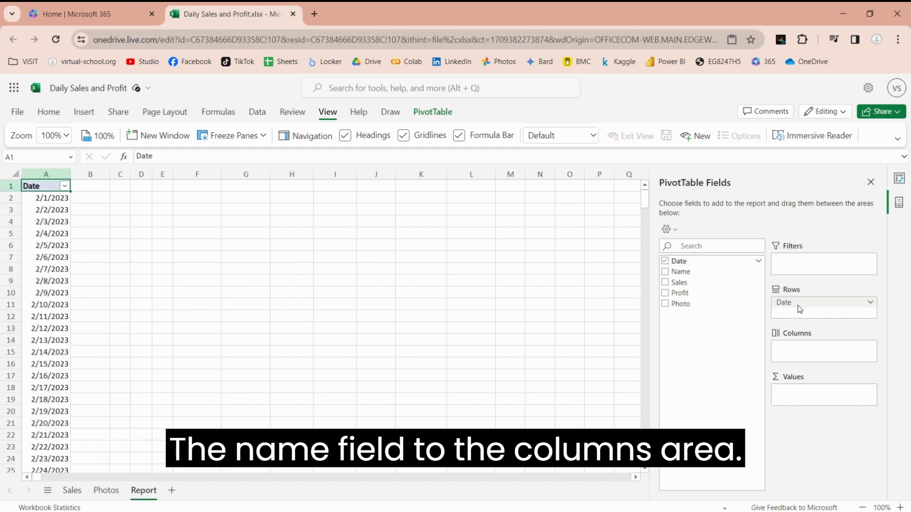
{"action": "left_click_drag", "start_coordinate": [685, 272], "coordinate": [792, 350]}
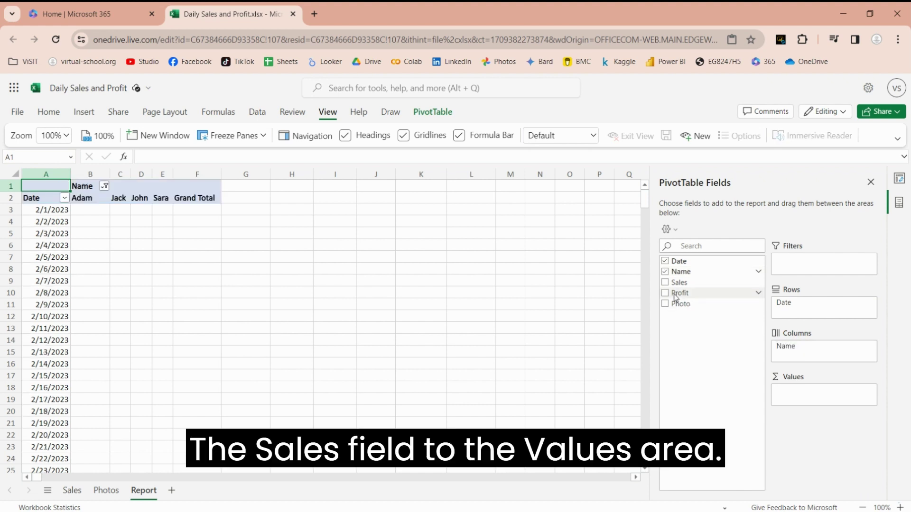
{"action": "left_click_drag", "start_coordinate": [678, 283], "coordinate": [797, 401]}
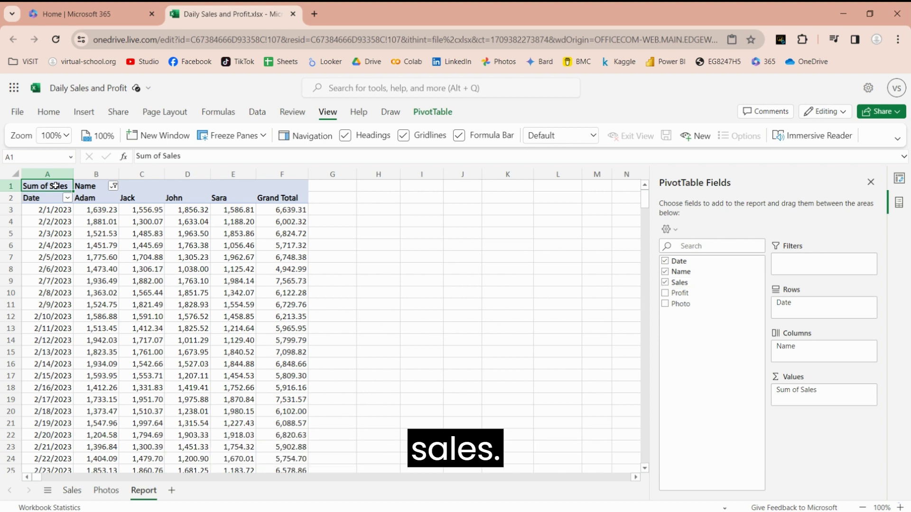
{"action": "type", "text": "Sa"}
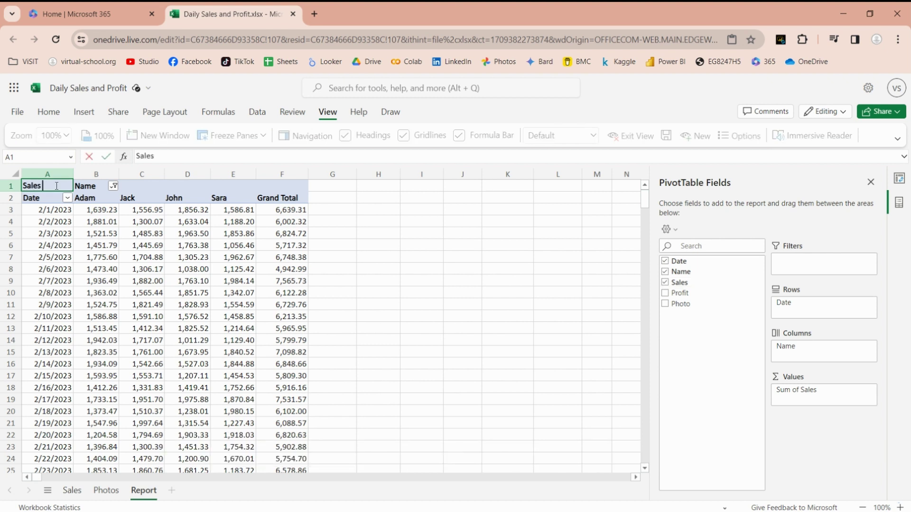
{"action": "type", "text": "les"}
{"action": "key", "text": "Return"}
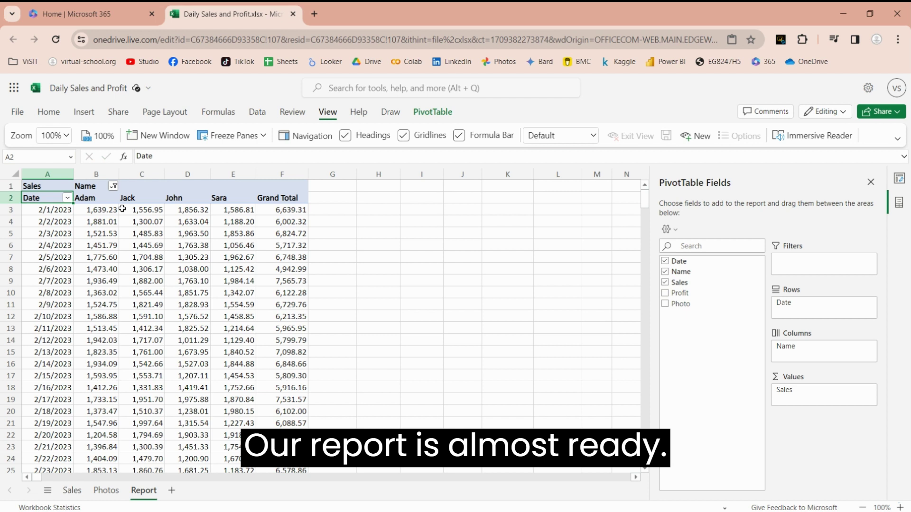
Add Photo below Name in the pivot columns and heighten the photo row
{"action": "left_click", "coordinate": [158, 228]}
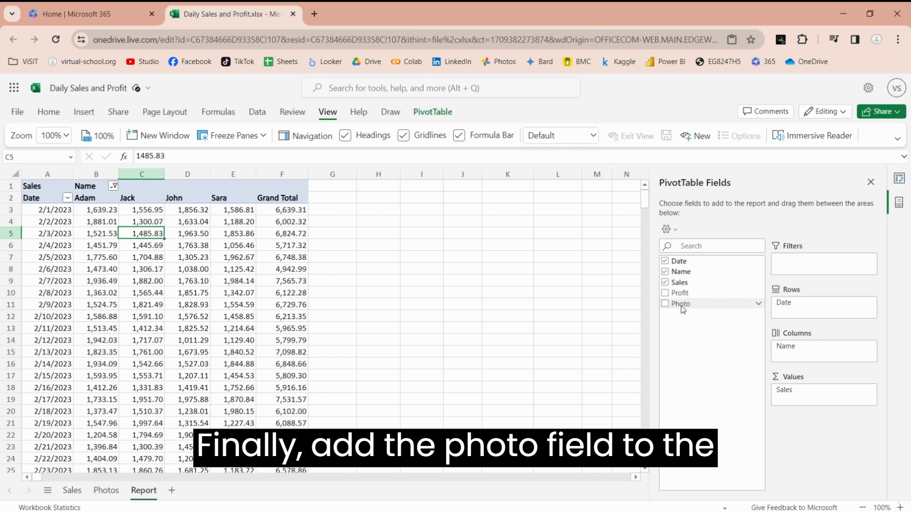
{"action": "left_click_drag", "start_coordinate": [683, 309], "coordinate": [804, 355]}
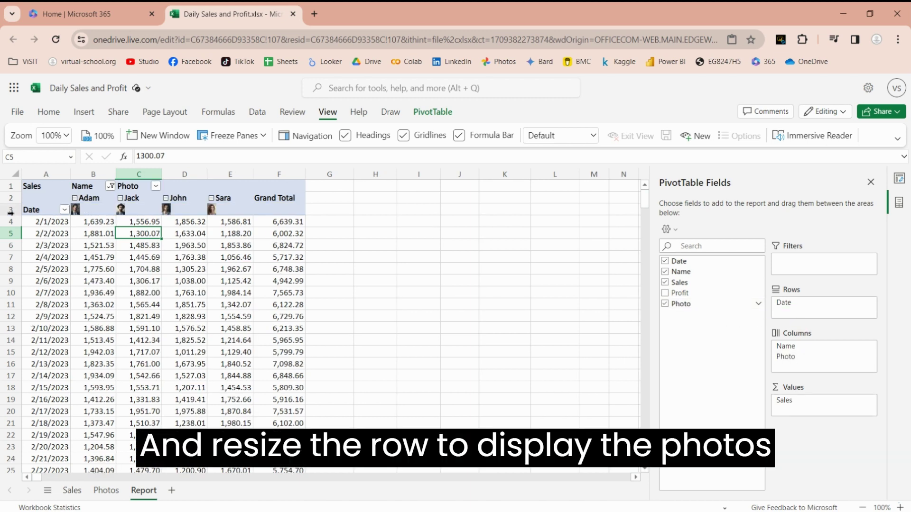
{"action": "left_click_drag", "start_coordinate": [13, 216], "coordinate": [20, 262]}
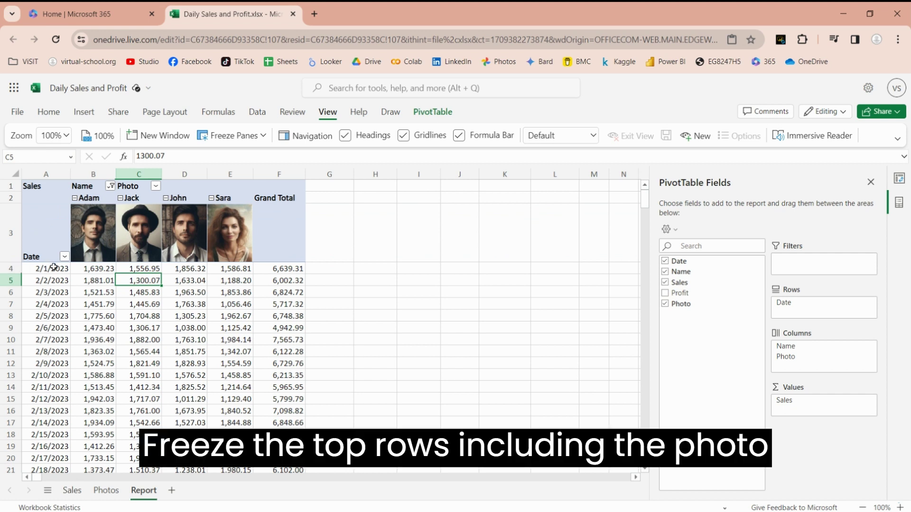
Freeze the panes at cell A4 so the header rows stay visible
{"action": "left_click", "coordinate": [69, 269]}
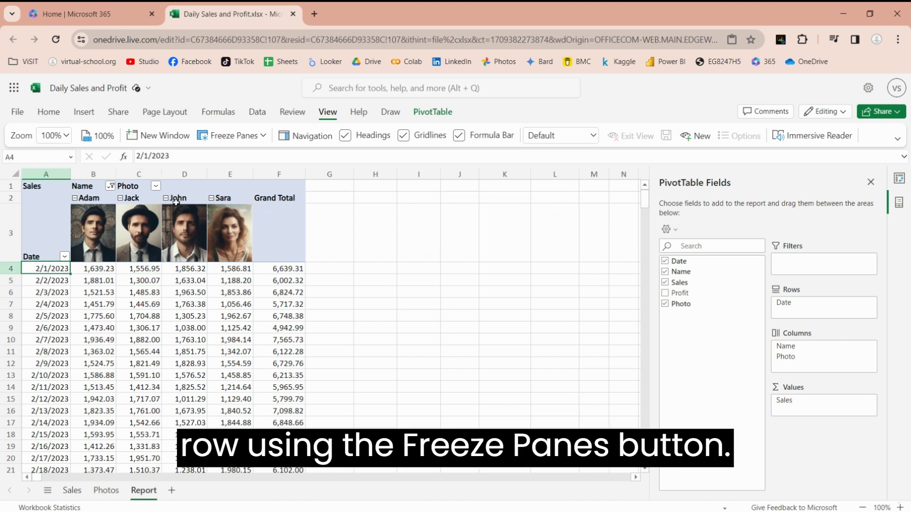
{"action": "left_click", "coordinate": [232, 136]}
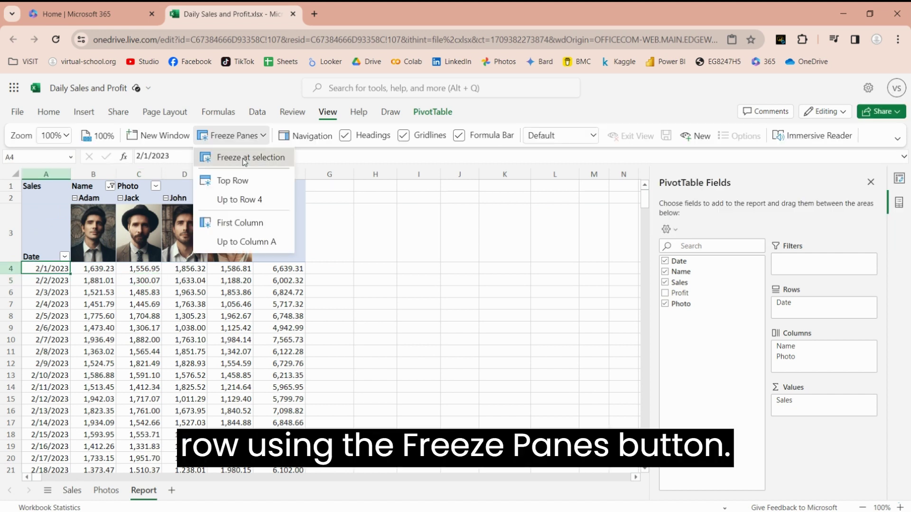
{"action": "left_click", "coordinate": [247, 198]}
{"action": "left_click", "coordinate": [236, 289]}
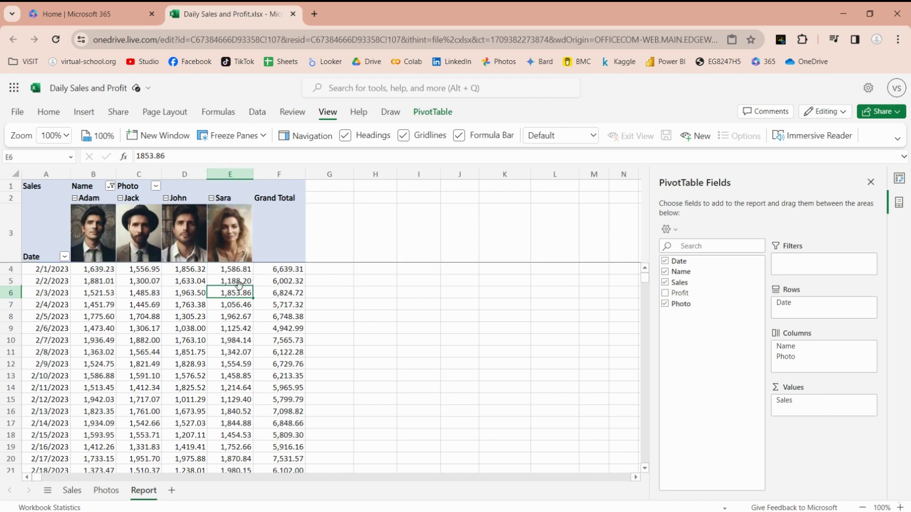
{"action": "scroll", "coordinate": [238, 285], "scroll_direction": "down", "scroll_amount": 3}
{"action": "scroll", "coordinate": [239, 287], "scroll_direction": "down", "scroll_amount": 20}
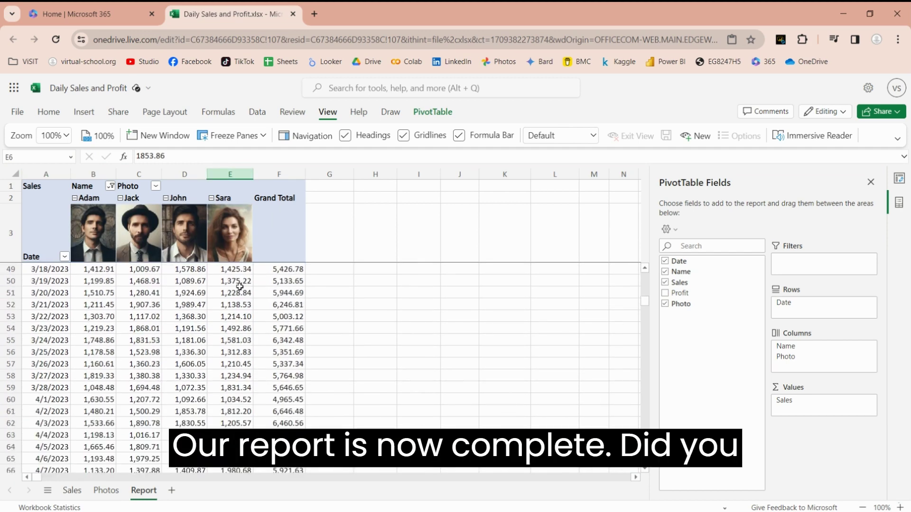
{"action": "left_click", "coordinate": [213, 304]}
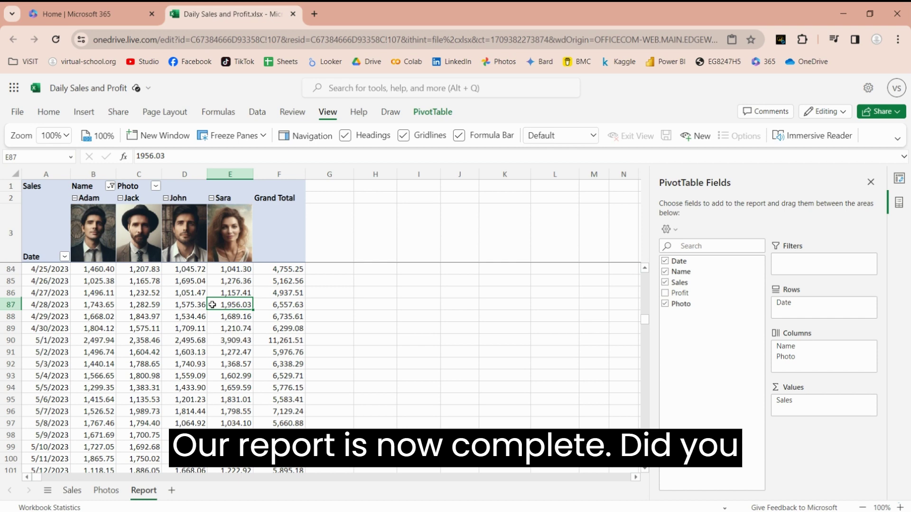
{"action": "key", "text": "ctrl+Down"}
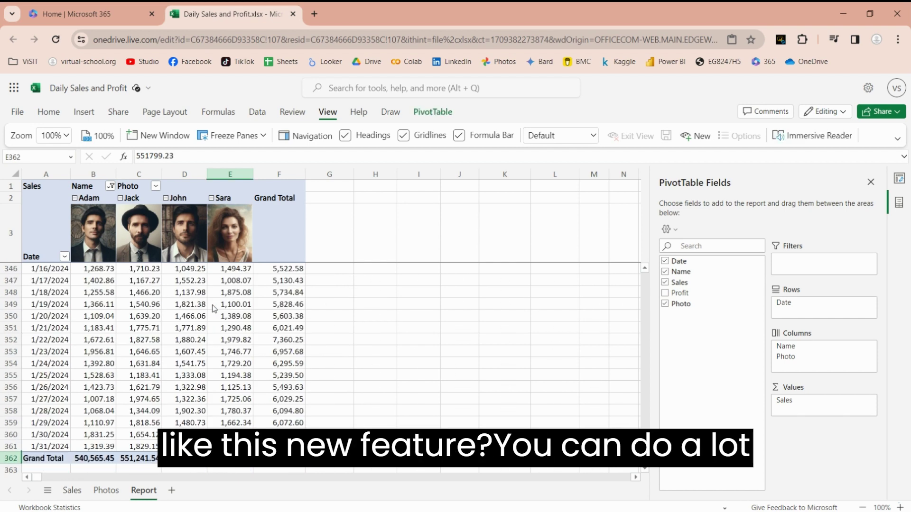
{"action": "left_click", "coordinate": [78, 459]}
{"action": "left_click", "coordinate": [134, 459]}
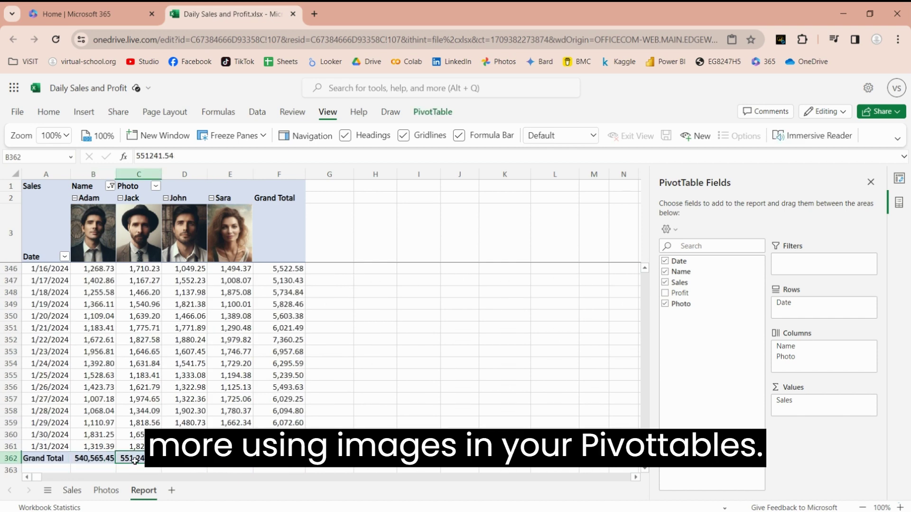
{"action": "left_click", "coordinate": [184, 458]}
{"action": "left_click", "coordinate": [230, 458]}
{"action": "left_click", "coordinate": [269, 459]}
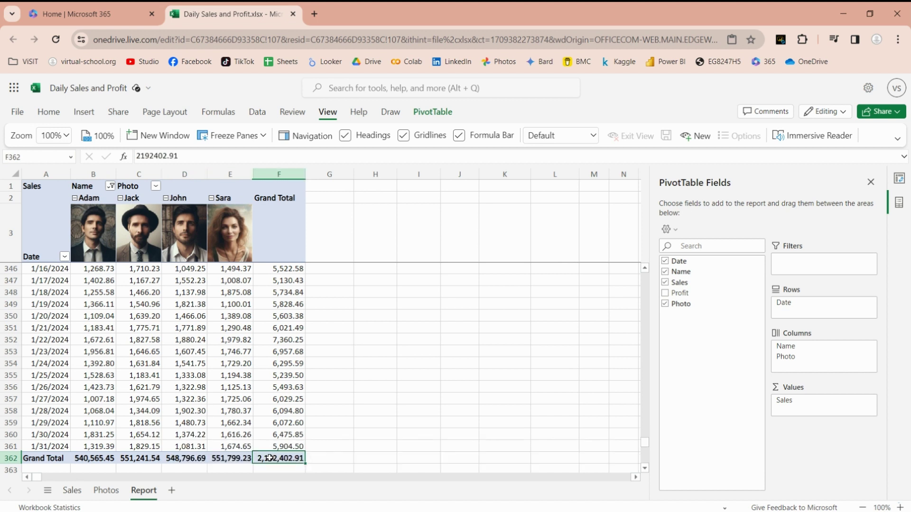
{"action": "left_click", "coordinate": [285, 423]}
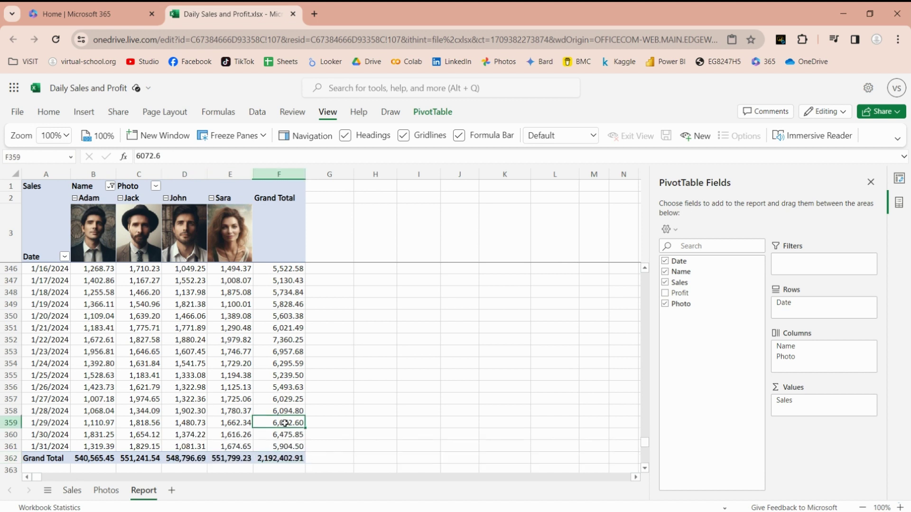